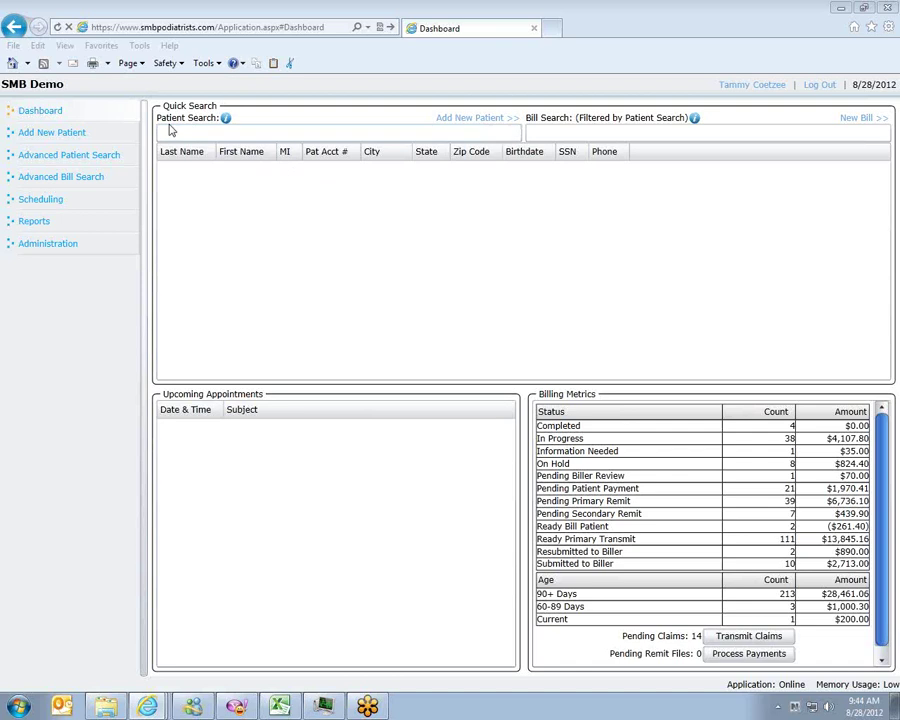
Open the test patient's record through the patient quick search and start a new exam for that patient
click(178, 131)
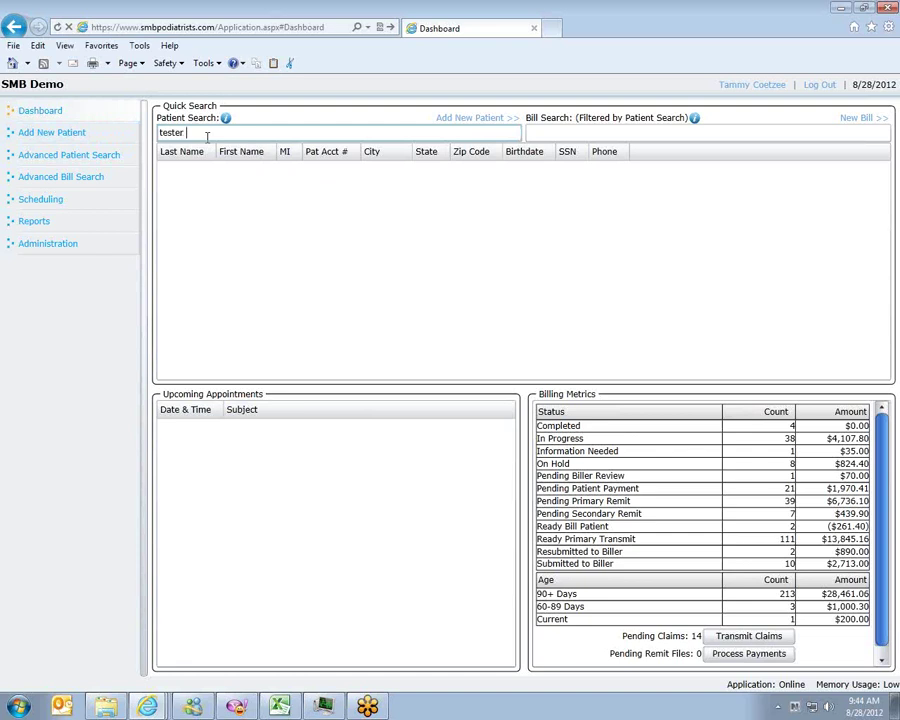
click(197, 224)
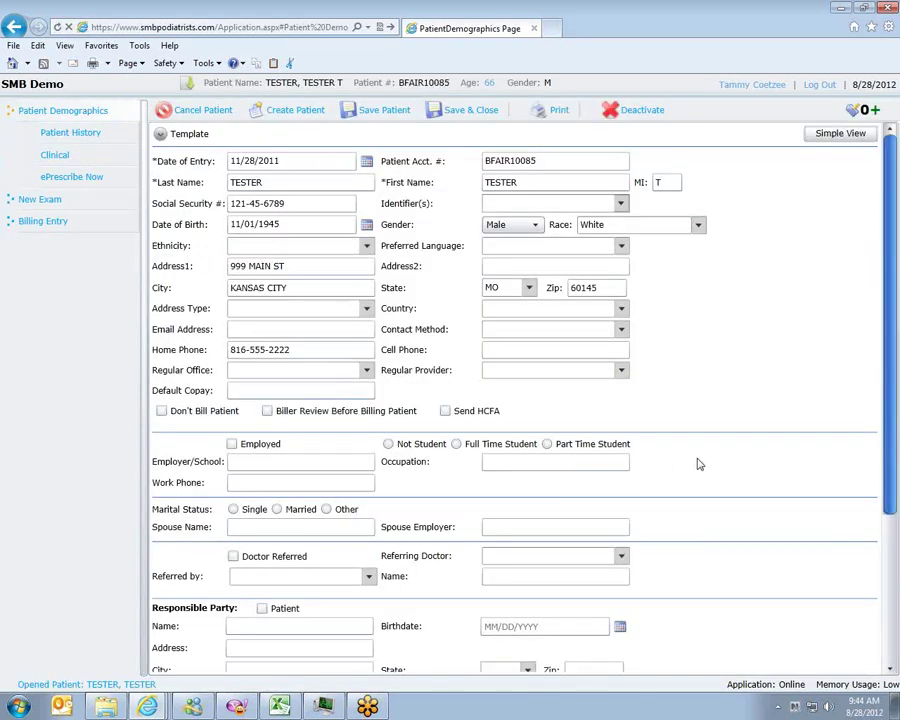
click(62, 204)
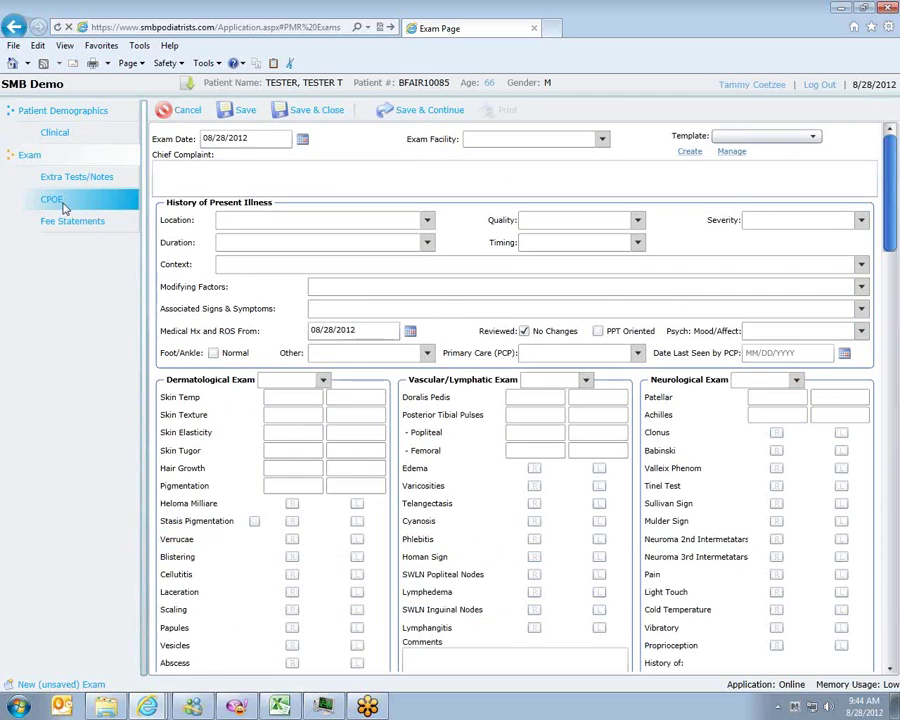
click(261, 141)
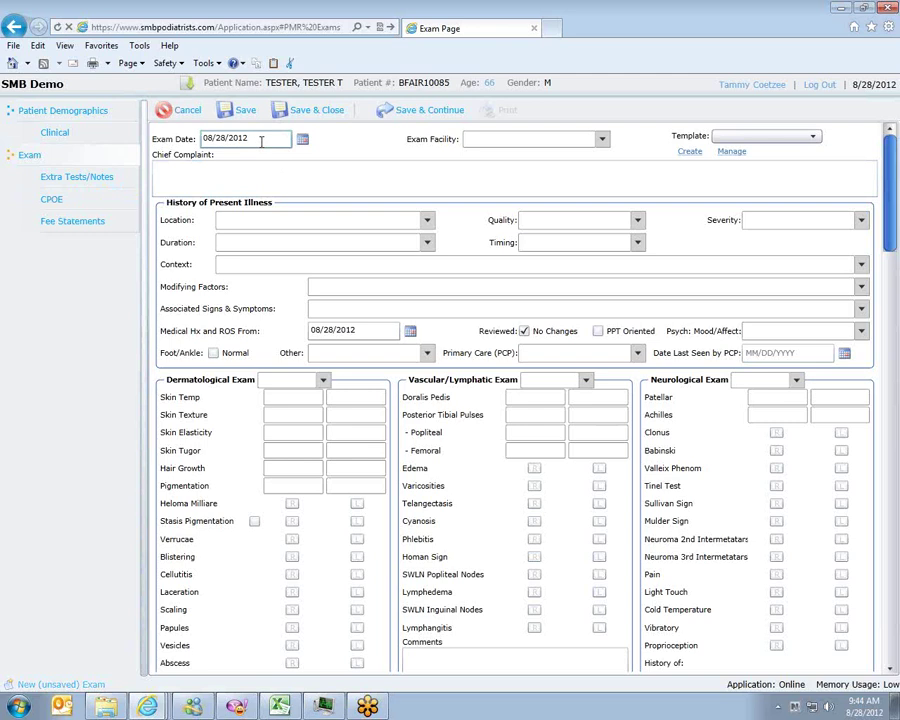
click(303, 141)
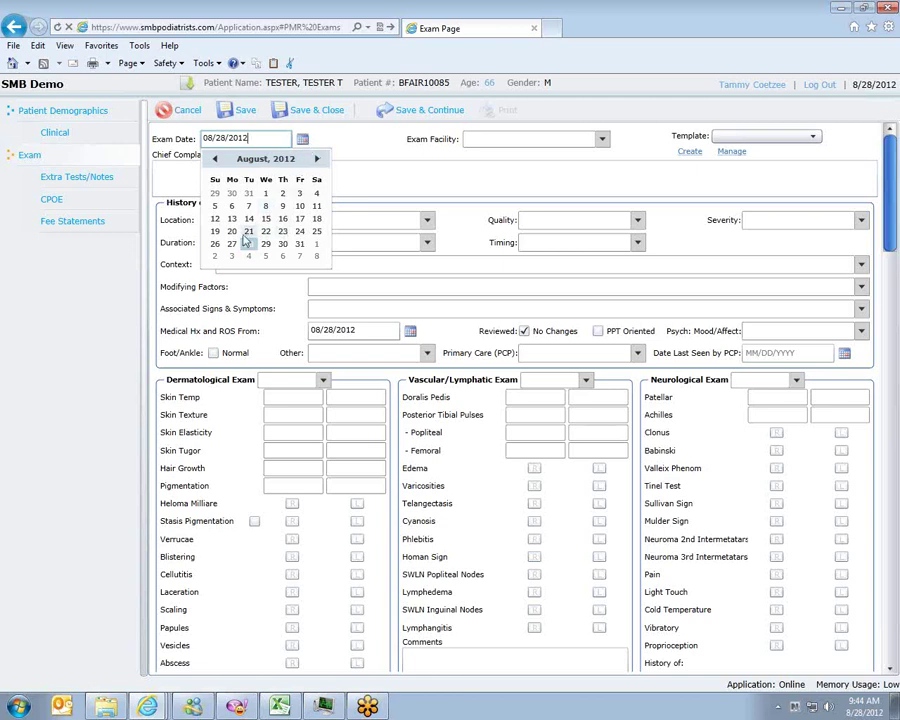
click(304, 141)
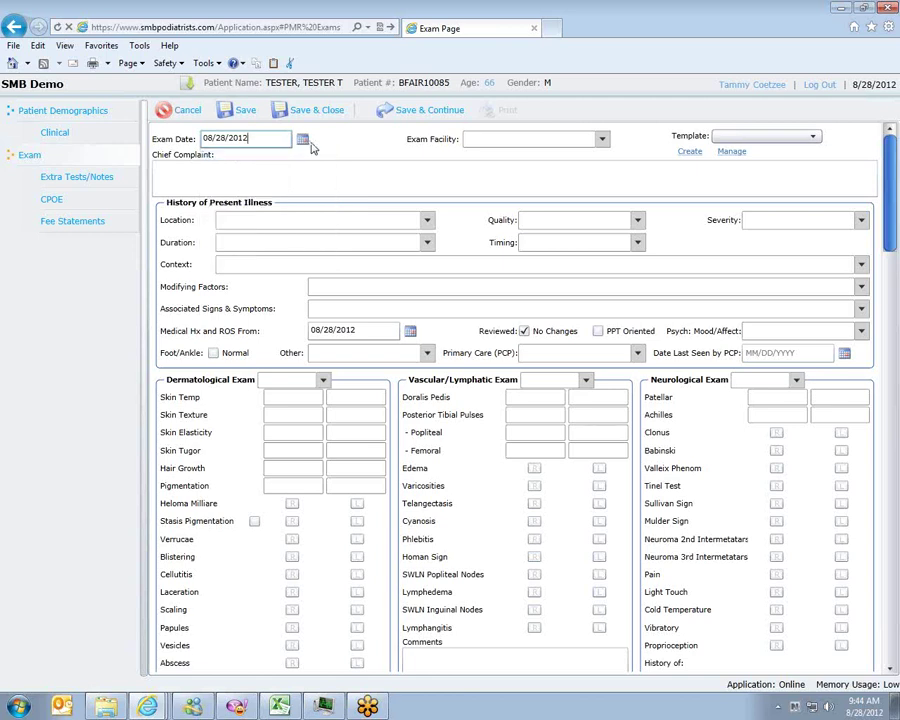
Set the exam facility to FOOT AND ANKLE CLINIC and enter "Pain in left foot" as the chief complaint
click(602, 140)
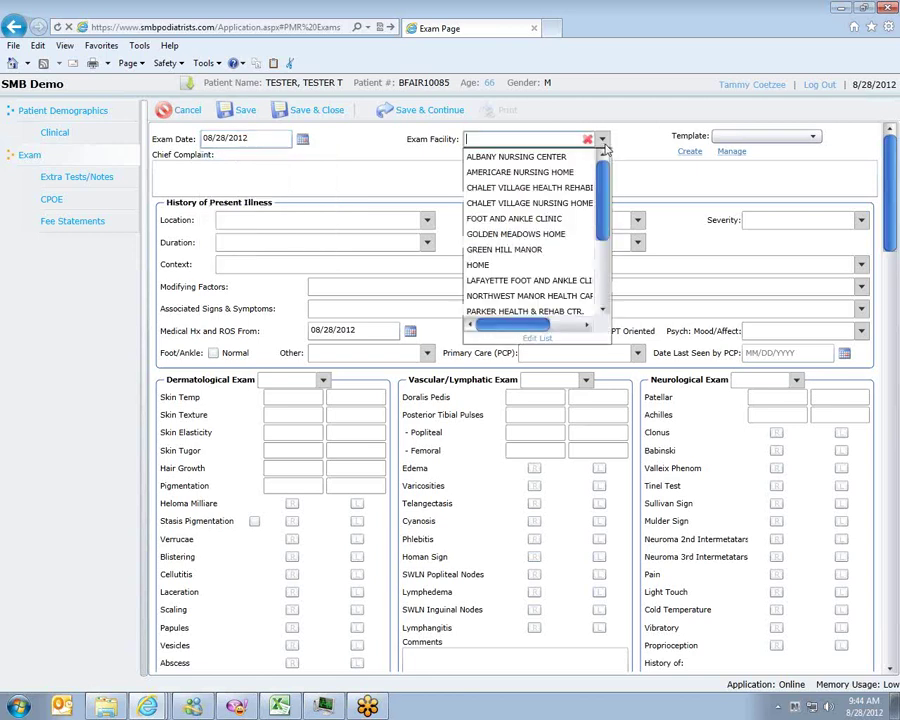
click(516, 218)
click(468, 174)
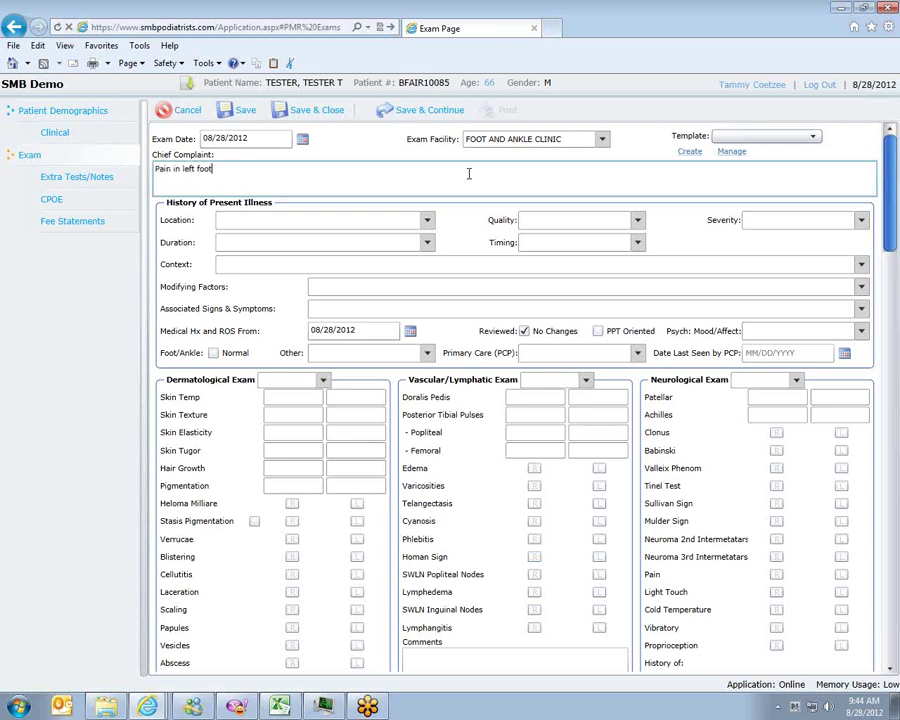
click(483, 221)
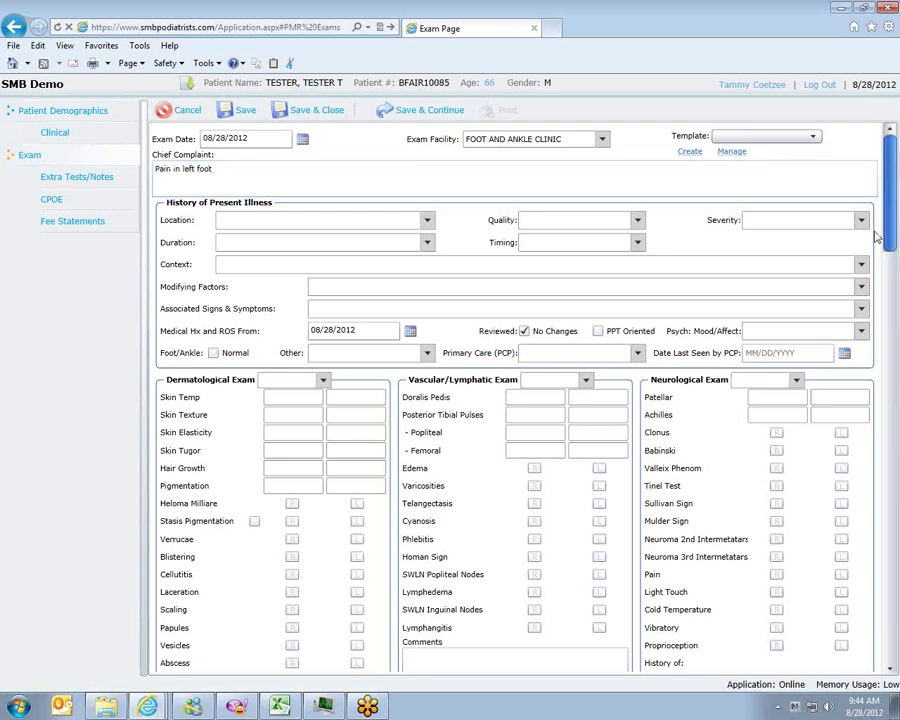
Set the location in the History of Present Illness to left foot
scroll(888, 240, down, 1)
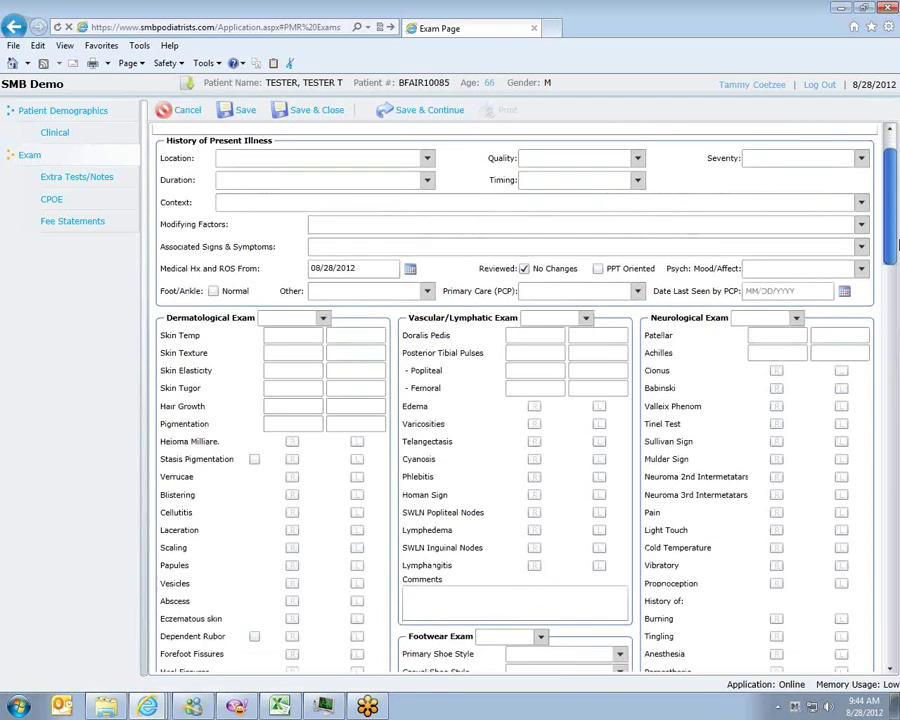
scroll(898, 243, down, 3)
scroll(898, 243, up, 2)
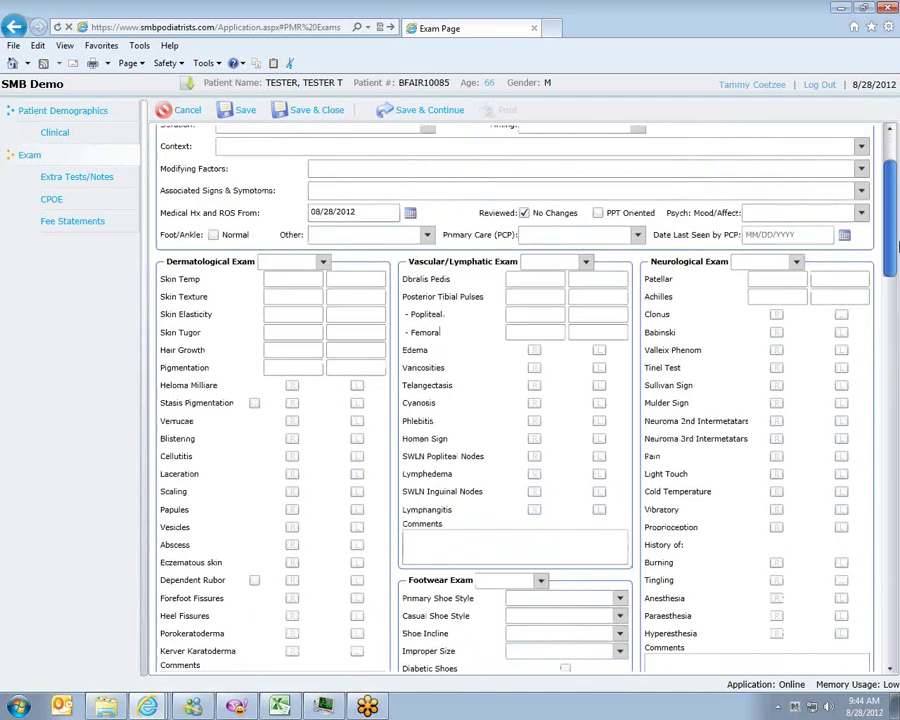
scroll(898, 243, up, 1)
click(347, 170)
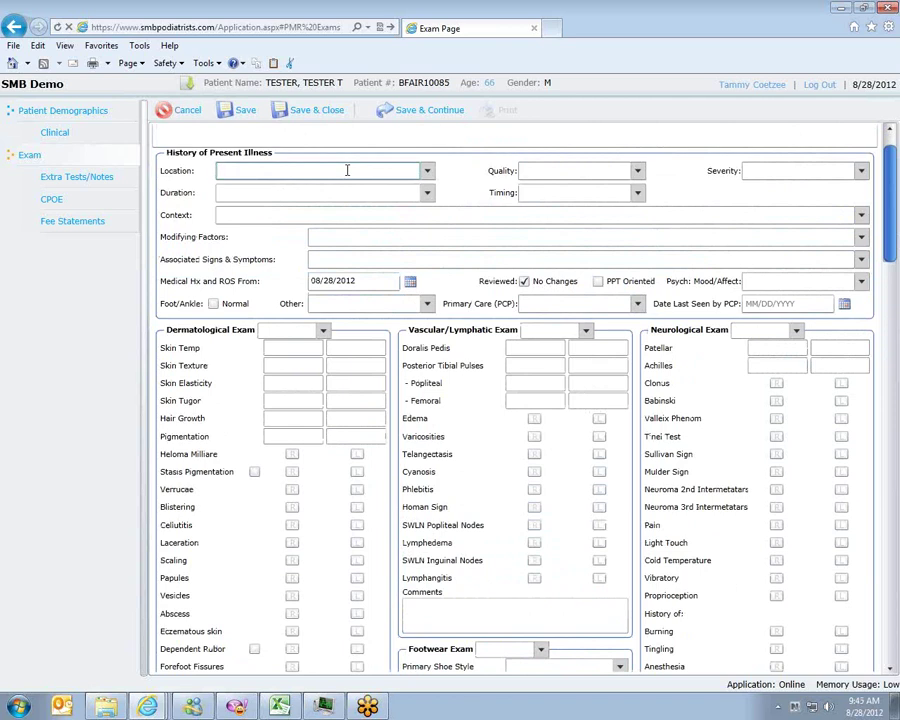
click(425, 172)
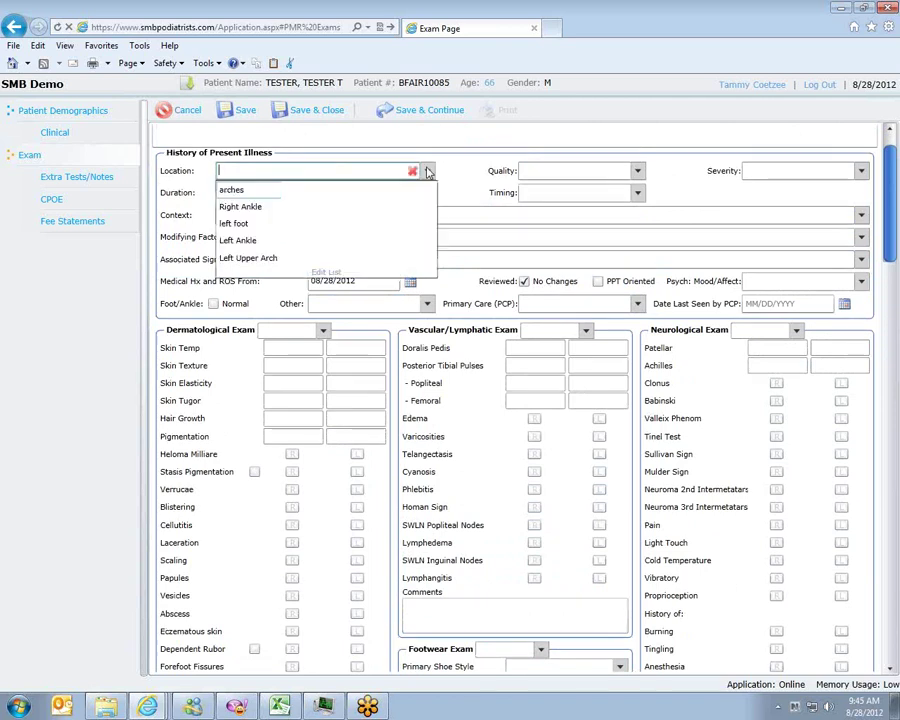
click(394, 224)
Set the present illness quality to "sharp pain" and its severity to "dull"
click(530, 171)
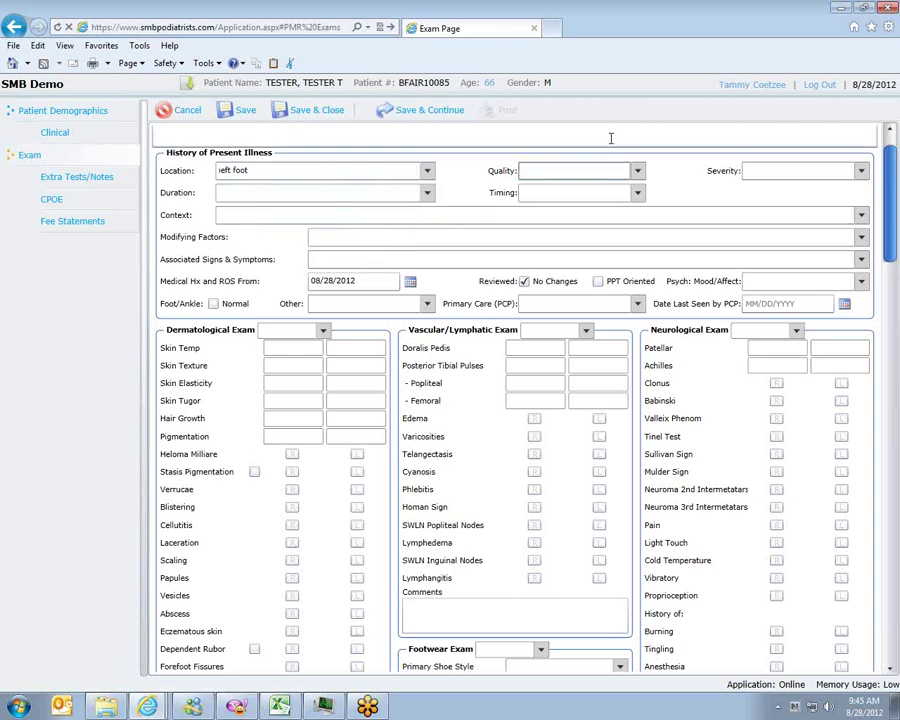
text(sha)
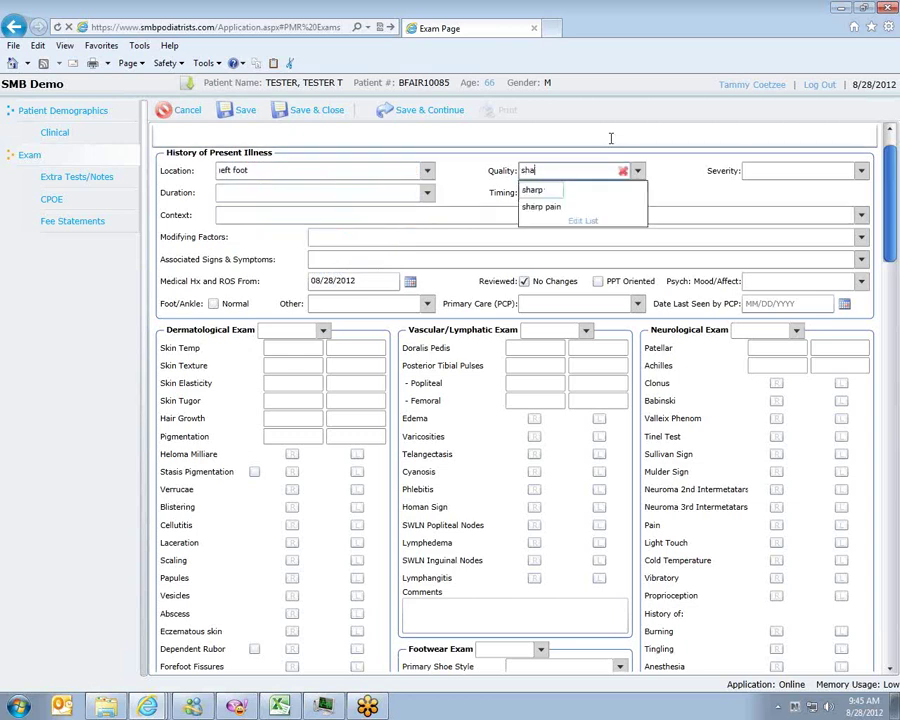
text(rp)
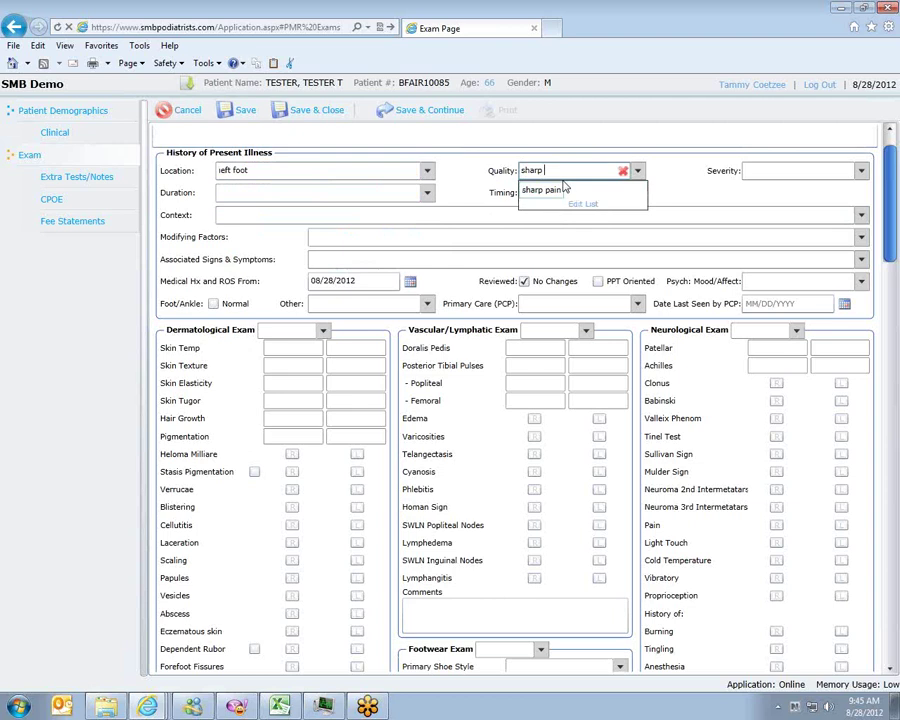
click(630, 189)
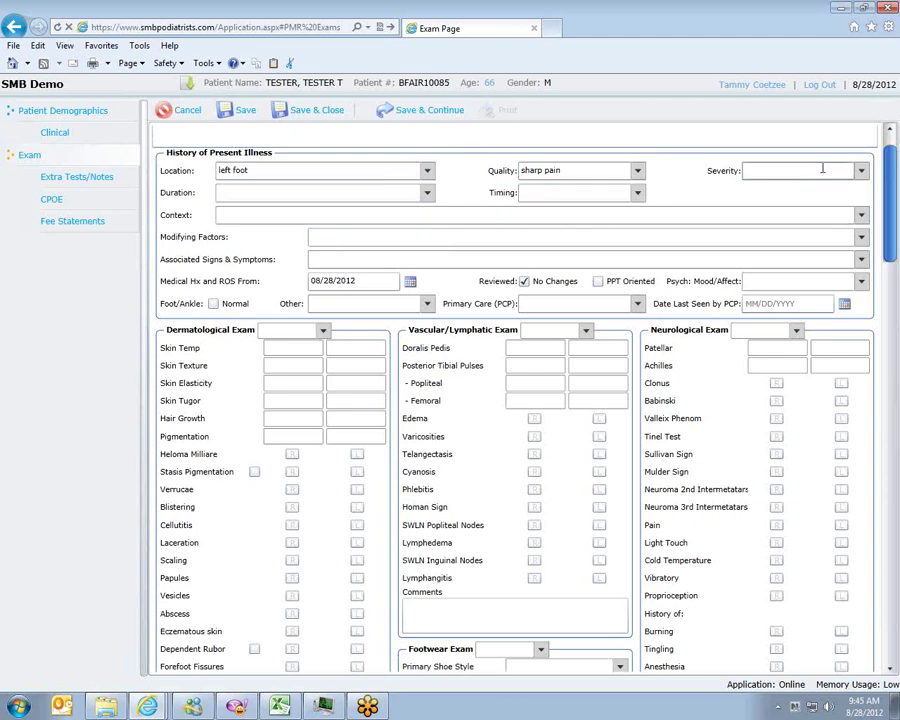
click(819, 167)
text(dul)
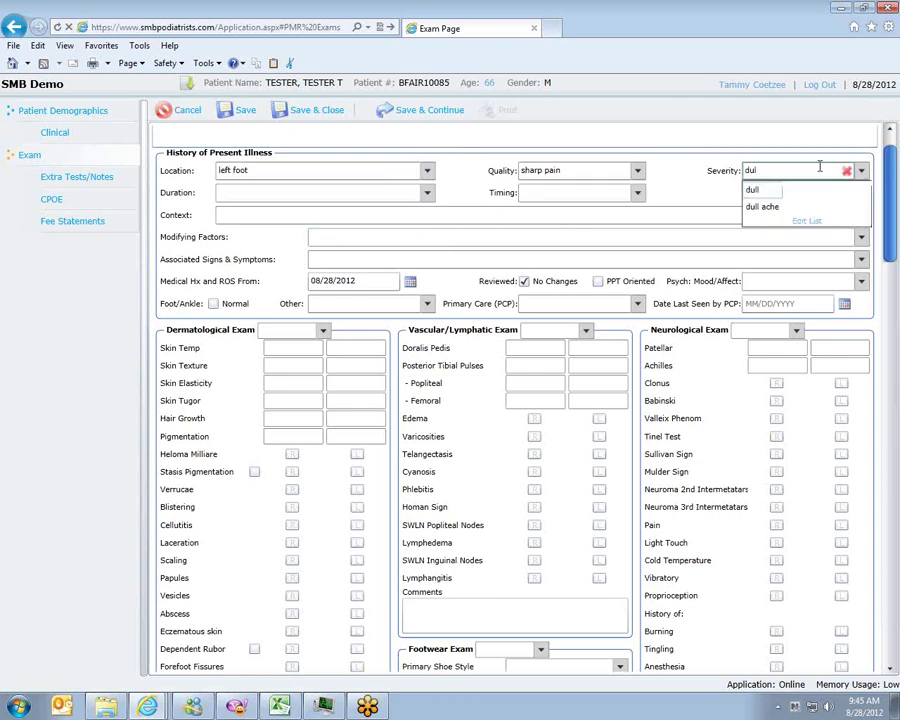
click(768, 190)
Enter "weekly first in morning" as the present illness duration and save it to the Duration list
click(391, 195)
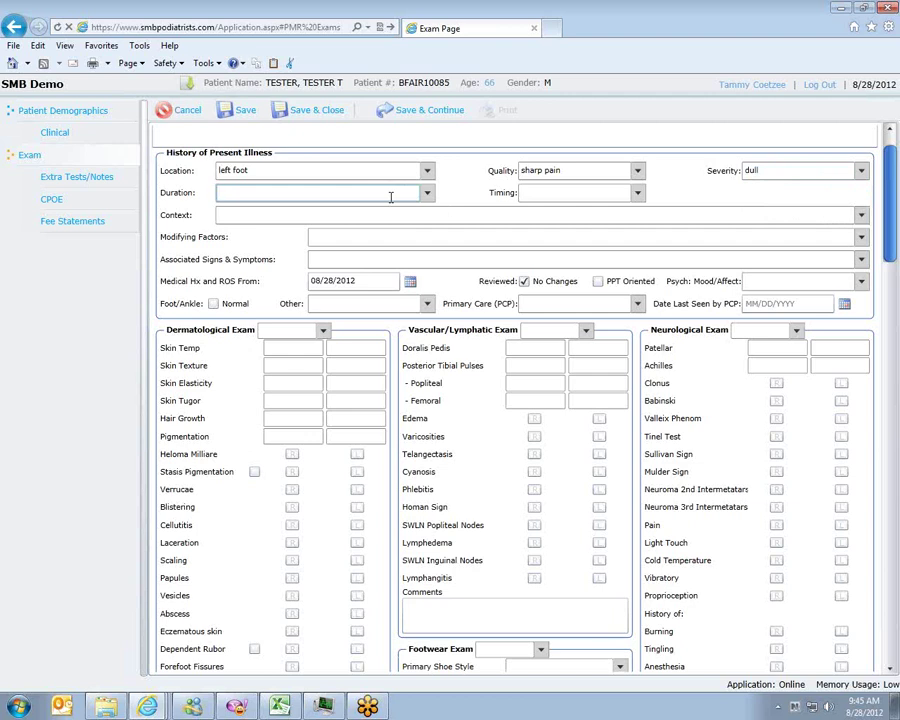
text(we)
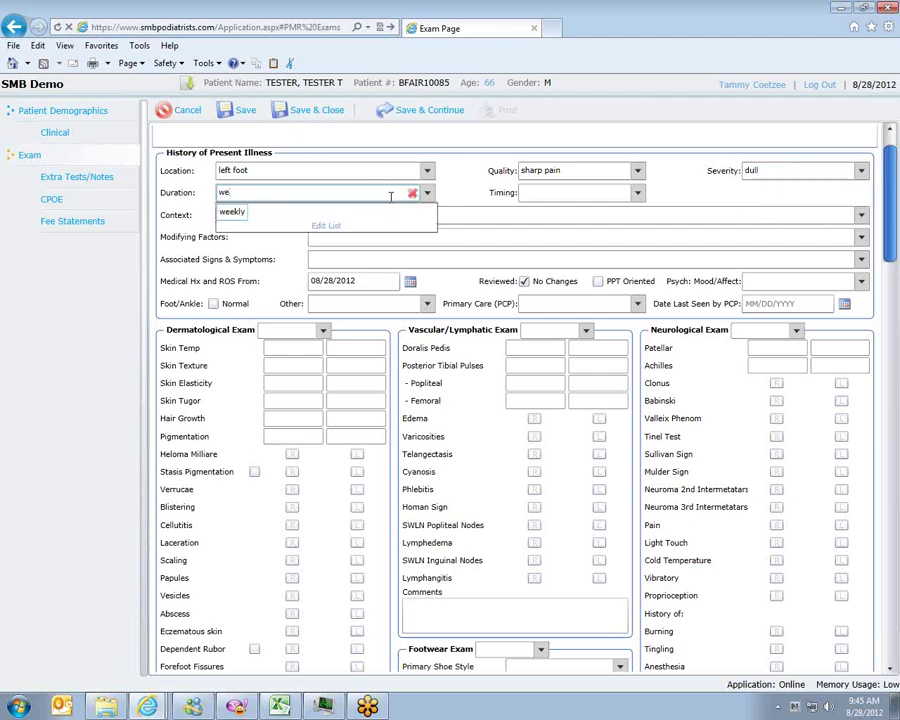
text(ekly first in morning)
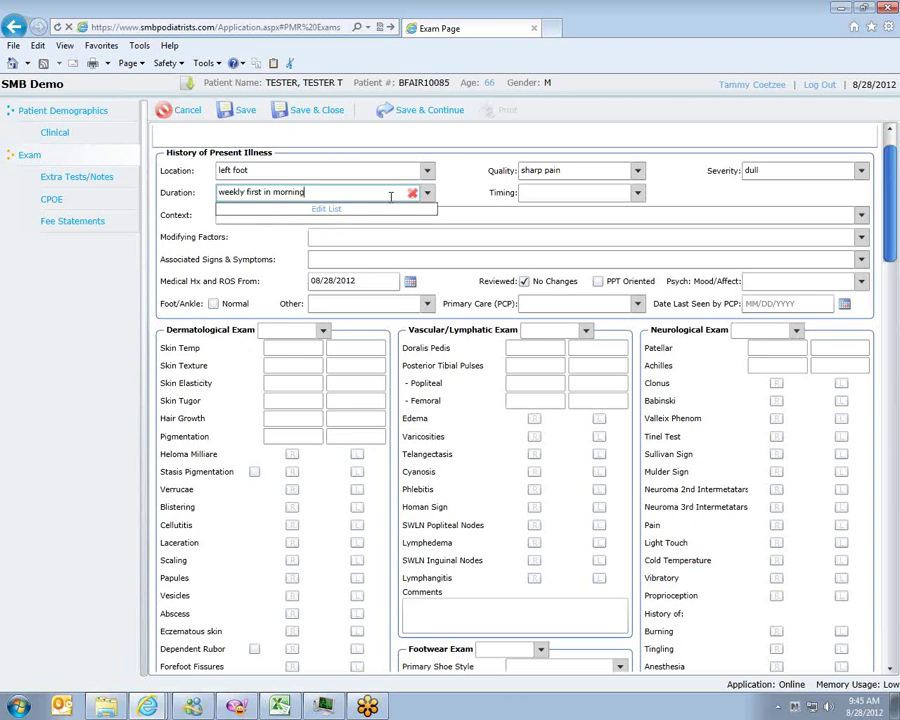
key(Tab)
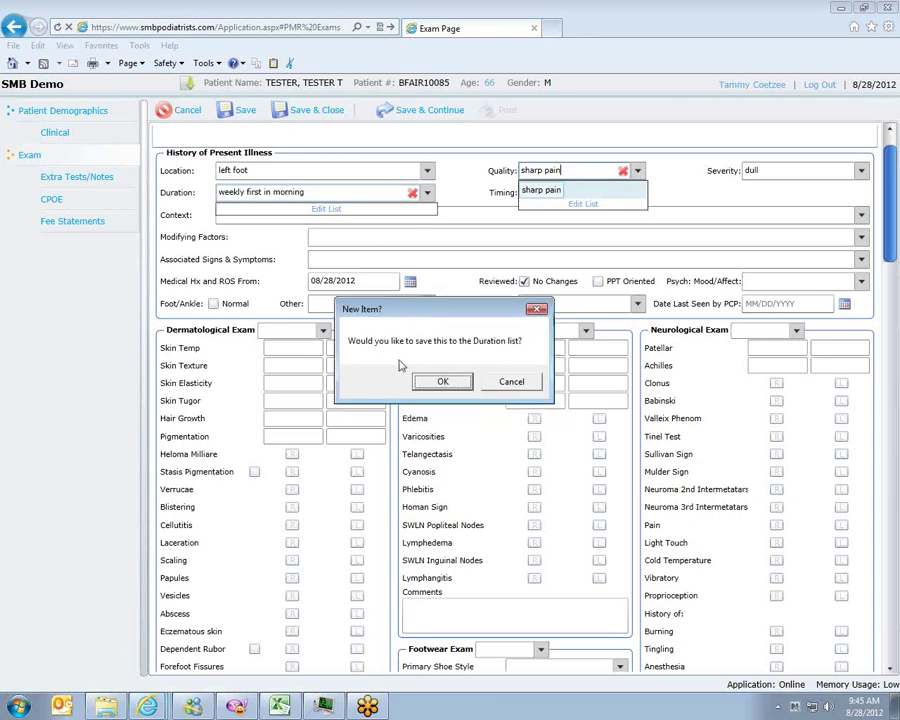
click(444, 383)
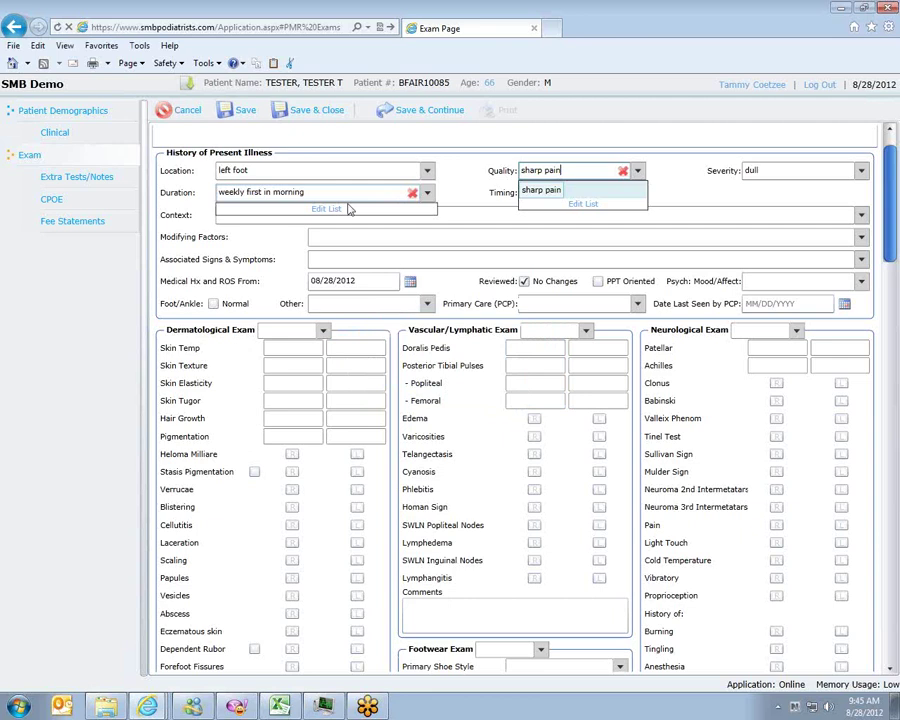
Set the timing of the present illness to daily
click(580, 192)
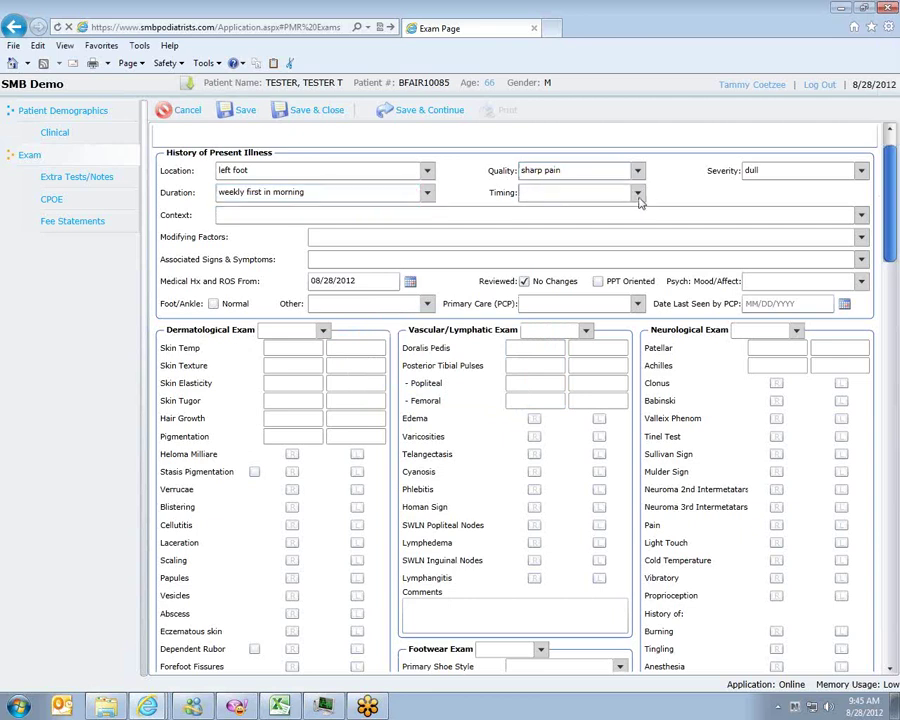
click(640, 200)
click(620, 226)
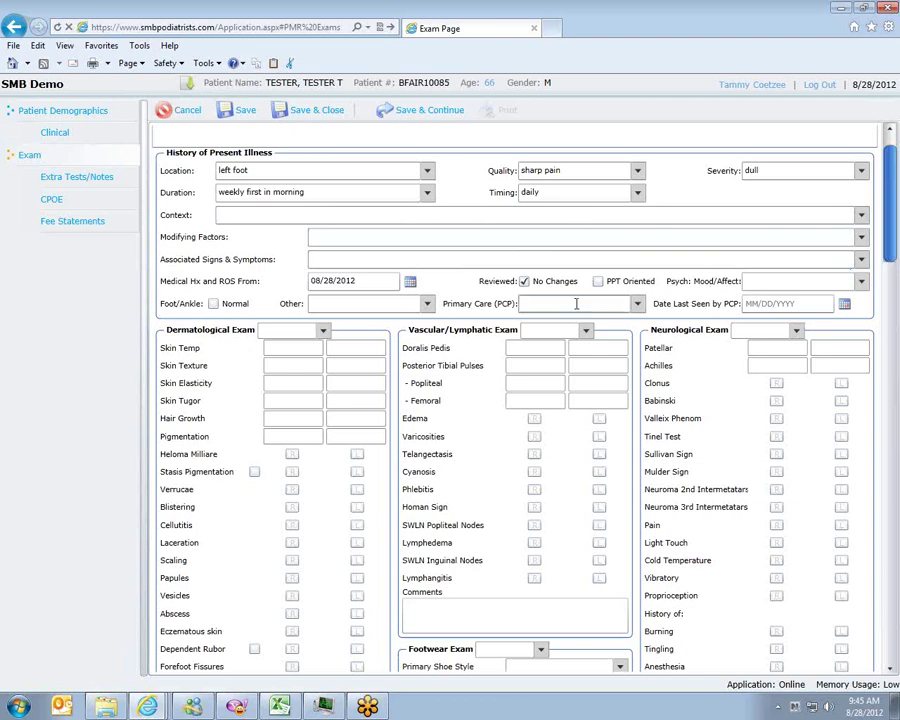
click(618, 302)
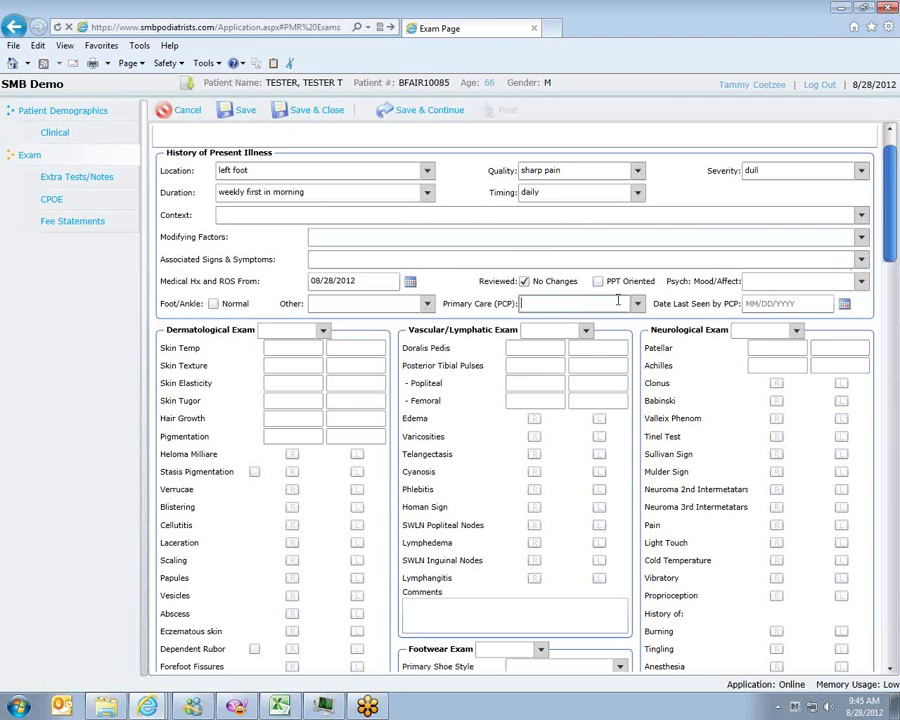
click(772, 303)
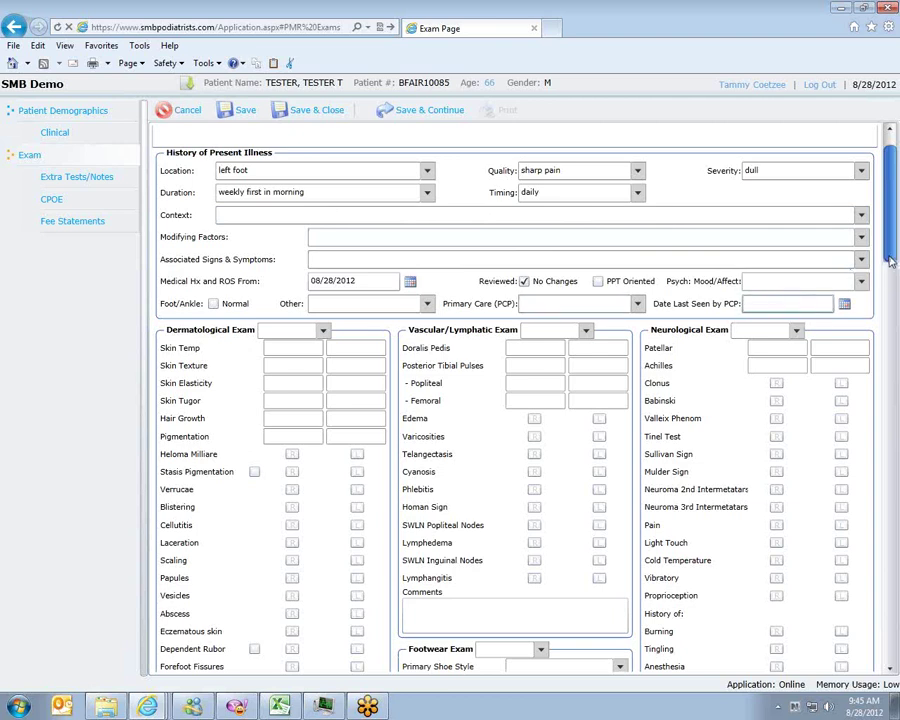
In the Dermatological Exam, mark Heloma Milliare for the right foot, and Verrucae and Laceration for the left foot
drag(893, 253, 897, 287)
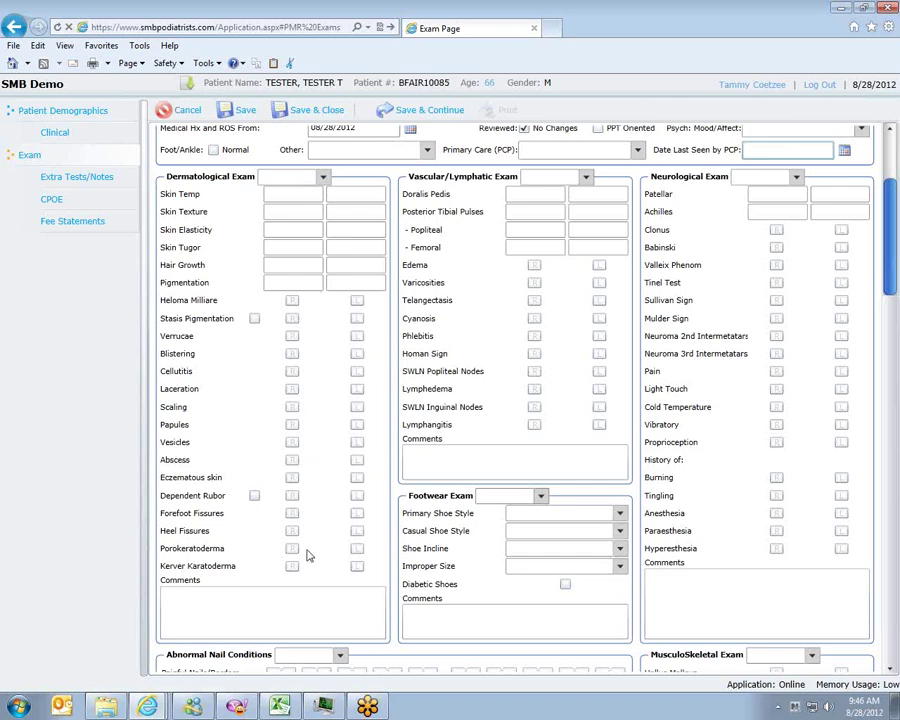
click(292, 301)
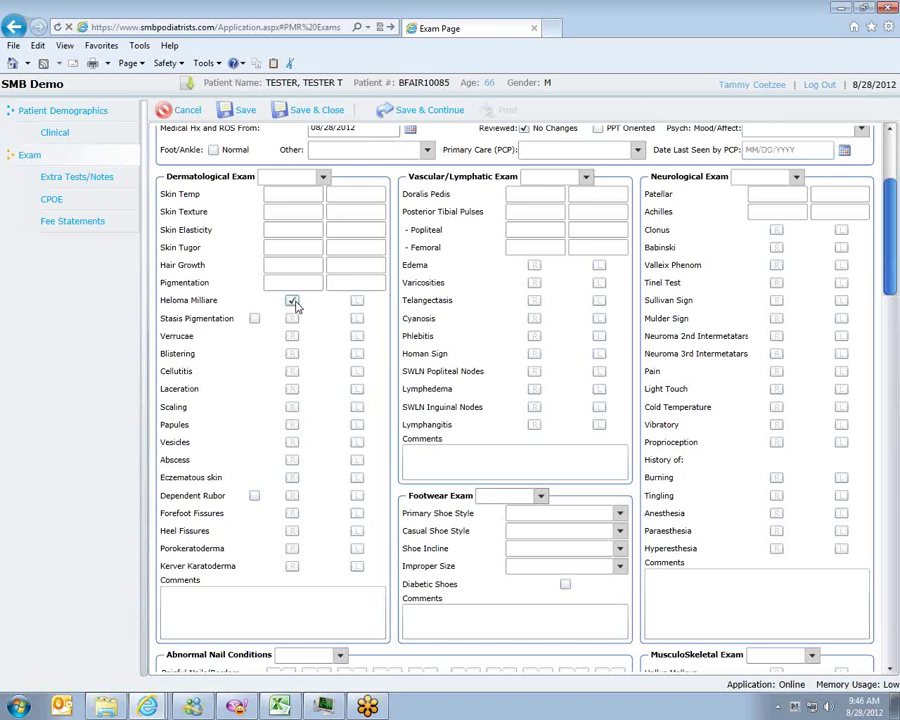
click(357, 340)
Set the Dermatological Exam to WNL, with right Skin Temp cool, left Skin Elasticity normal and right Hair Growth Deminished
click(322, 177)
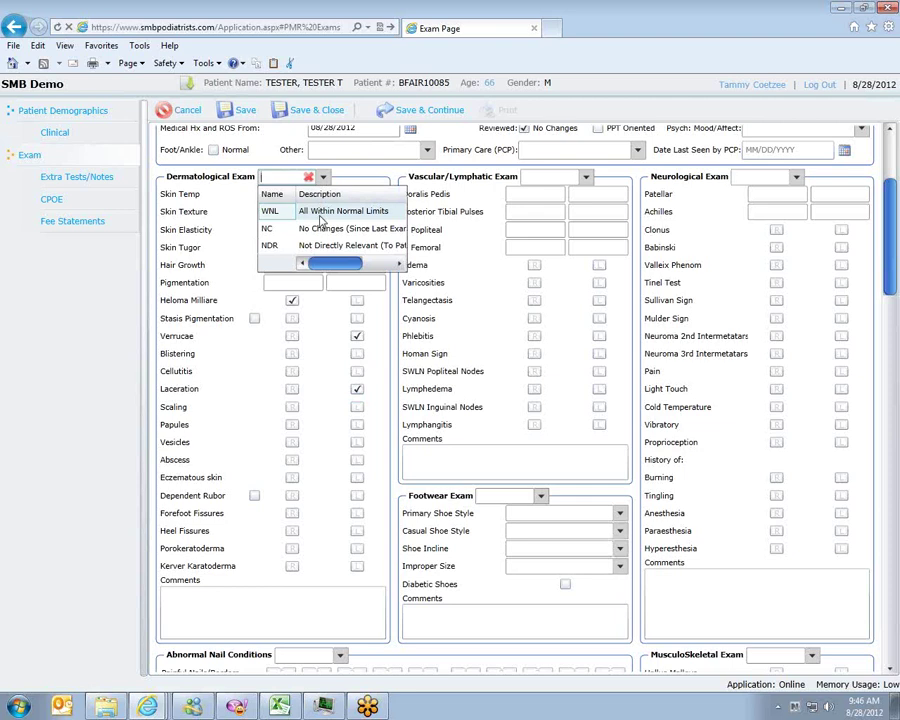
click(295, 207)
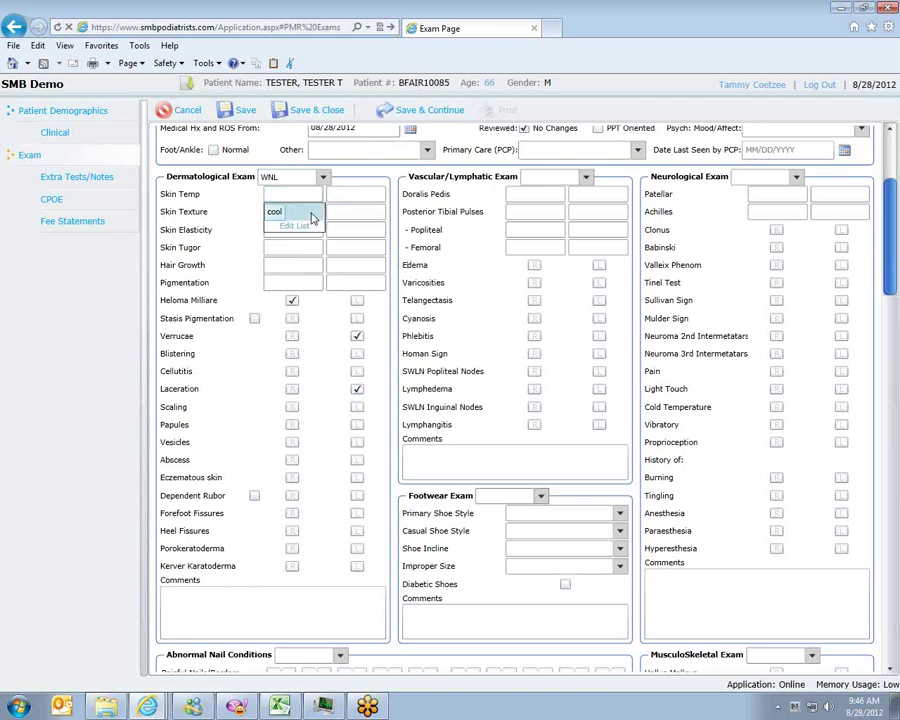
click(311, 213)
click(355, 230)
click(350, 247)
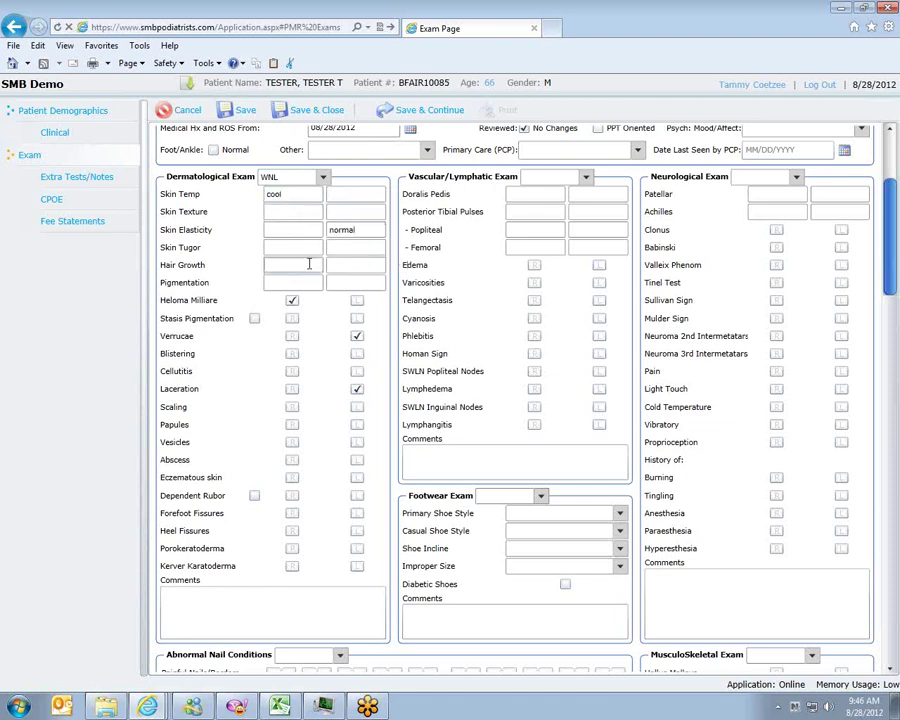
click(308, 265)
click(300, 284)
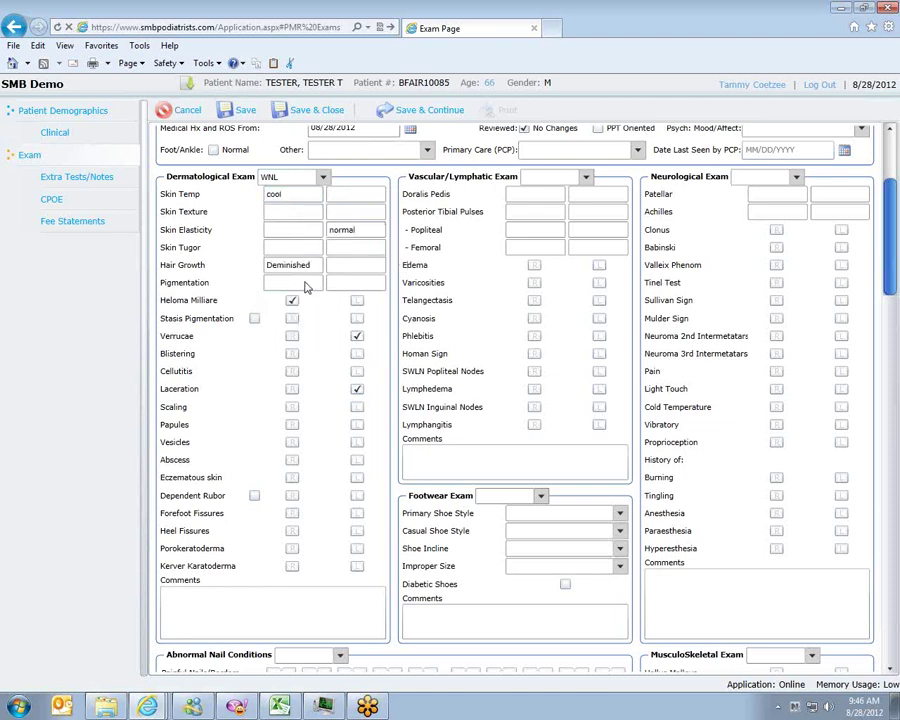
Choose the overall result for the Vascular/Lymphatic Exam
click(586, 177)
click(583, 212)
Under Abnormal Nail Conditions, mark Painful Nails/Borders on both sides of toe 1 in the first foot group and toe 2 in the second
drag(892, 262, 893, 283)
scroll(715, 345, down, 5)
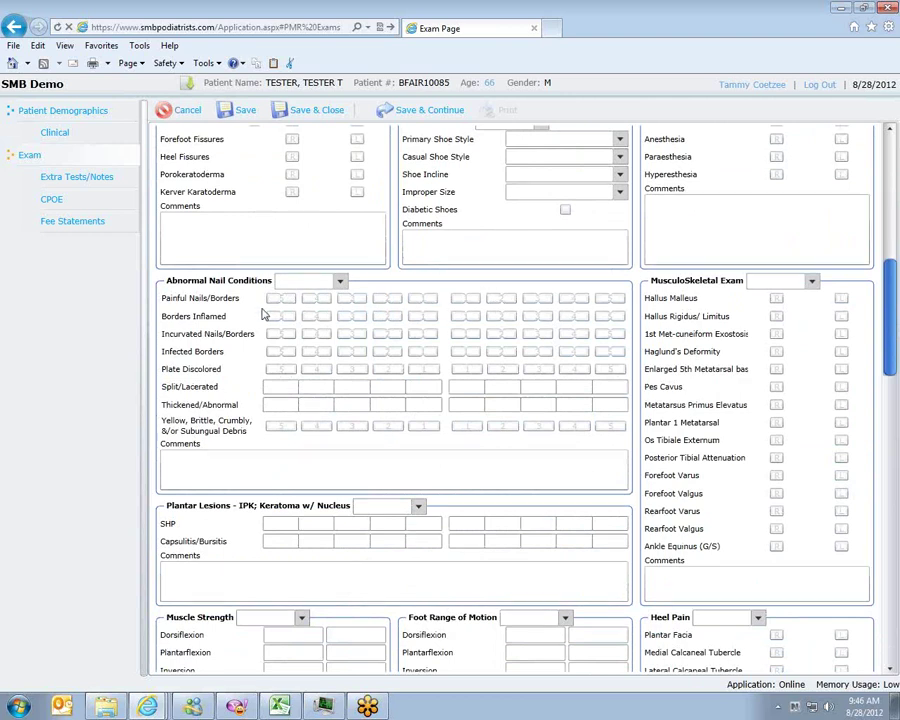
click(429, 299)
click(415, 299)
click(493, 299)
click(509, 300)
drag(889, 363, 896, 428)
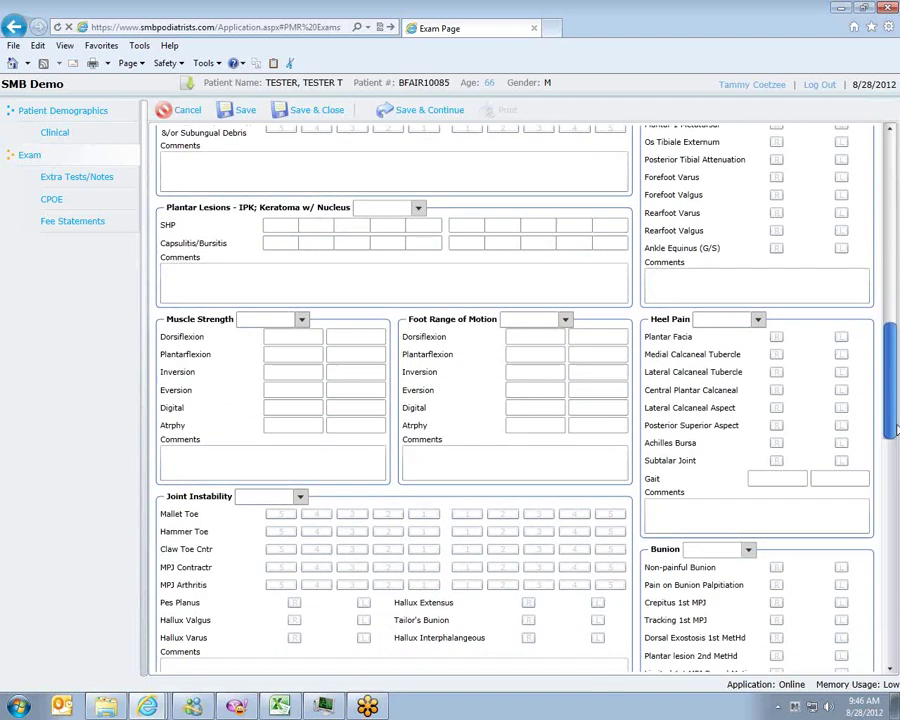
Enter "additional comments" in the Comments field of the Plantar Lesions section
click(550, 270)
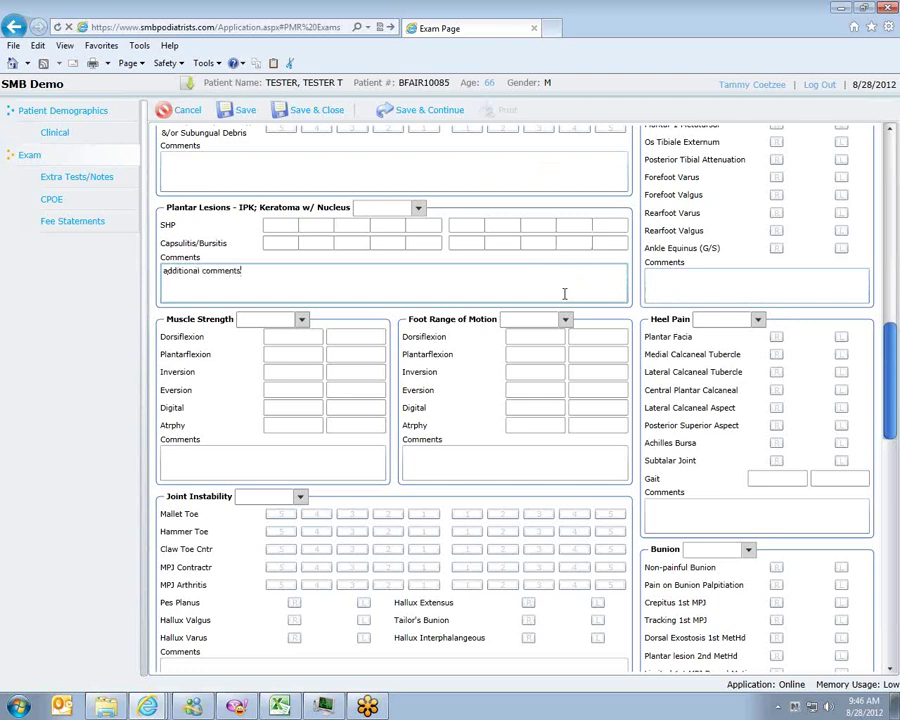
click(700, 292)
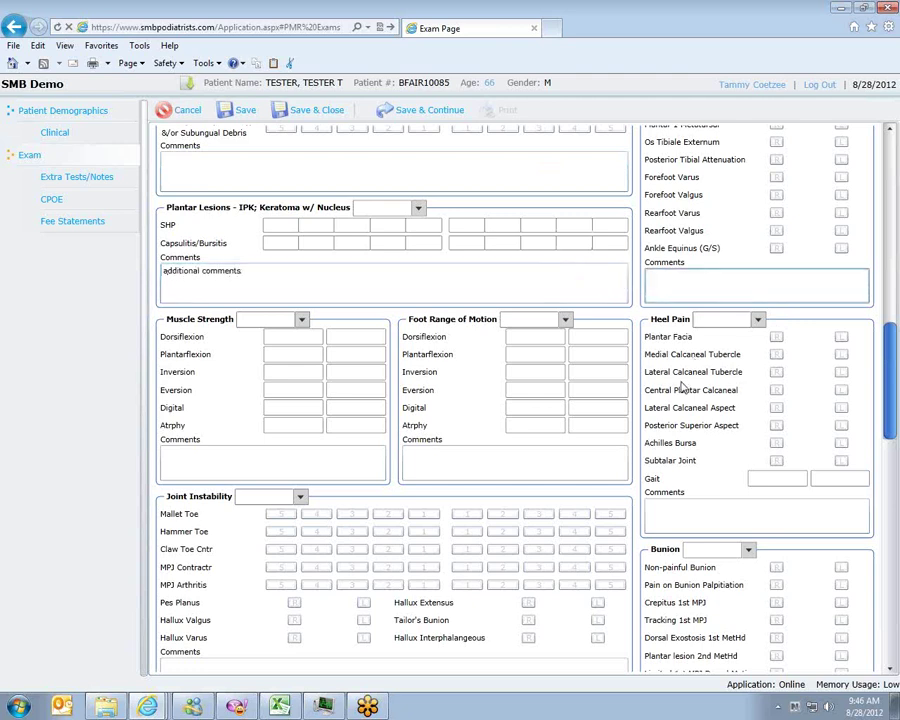
Set the overall result of the Ulcers: Location section to WNL, All Within Normal Limits
drag(895, 396, 895, 437)
scroll(310, 408, down, 3)
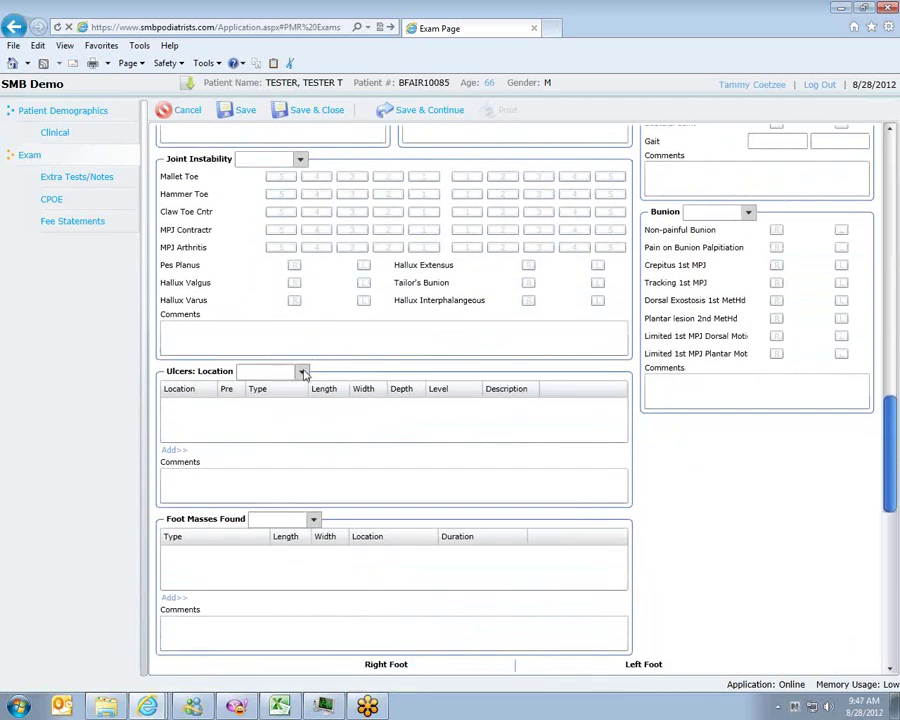
click(303, 373)
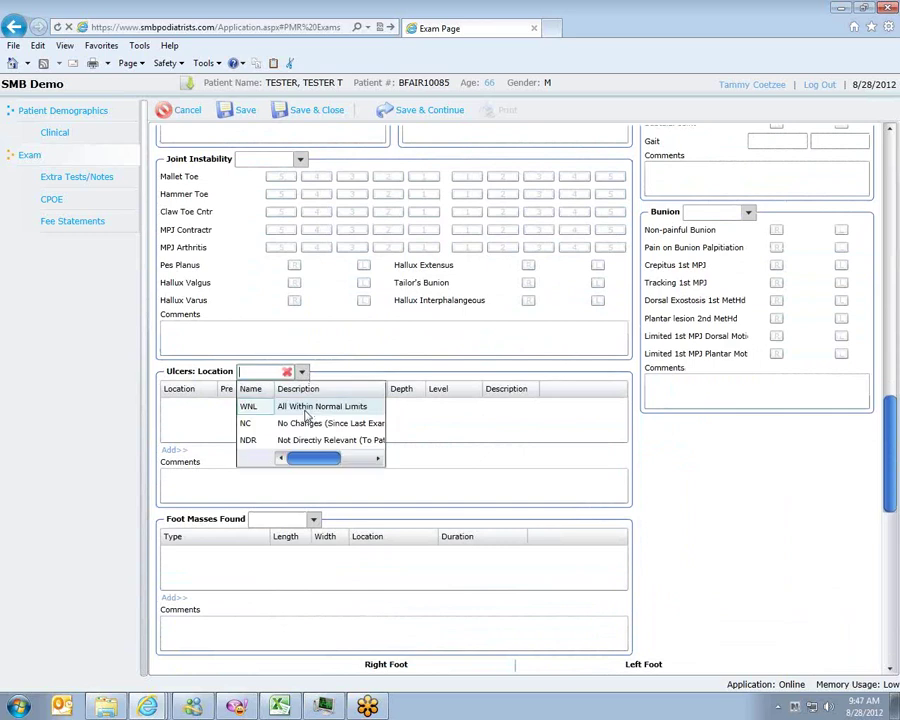
click(279, 402)
Add an ulcer entry with location Heel, type type01 and description clean
click(174, 451)
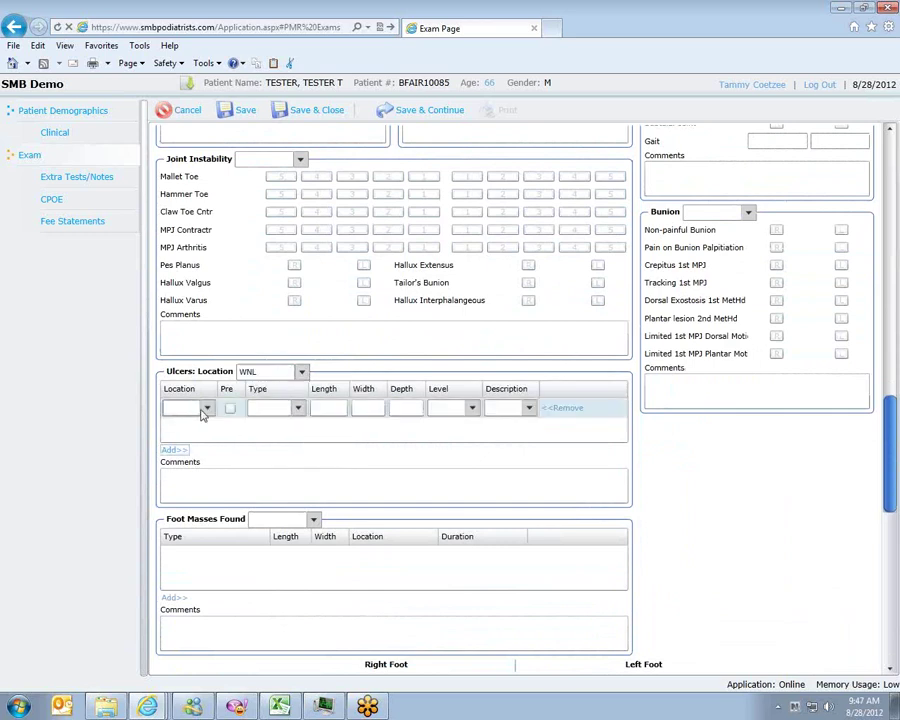
click(204, 408)
click(176, 424)
click(281, 410)
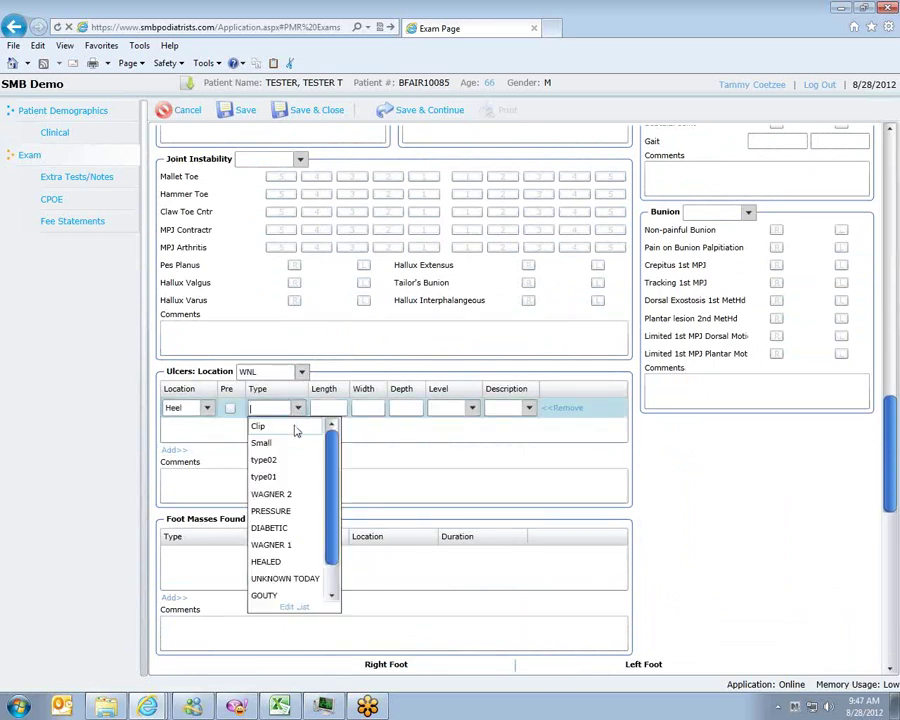
click(290, 474)
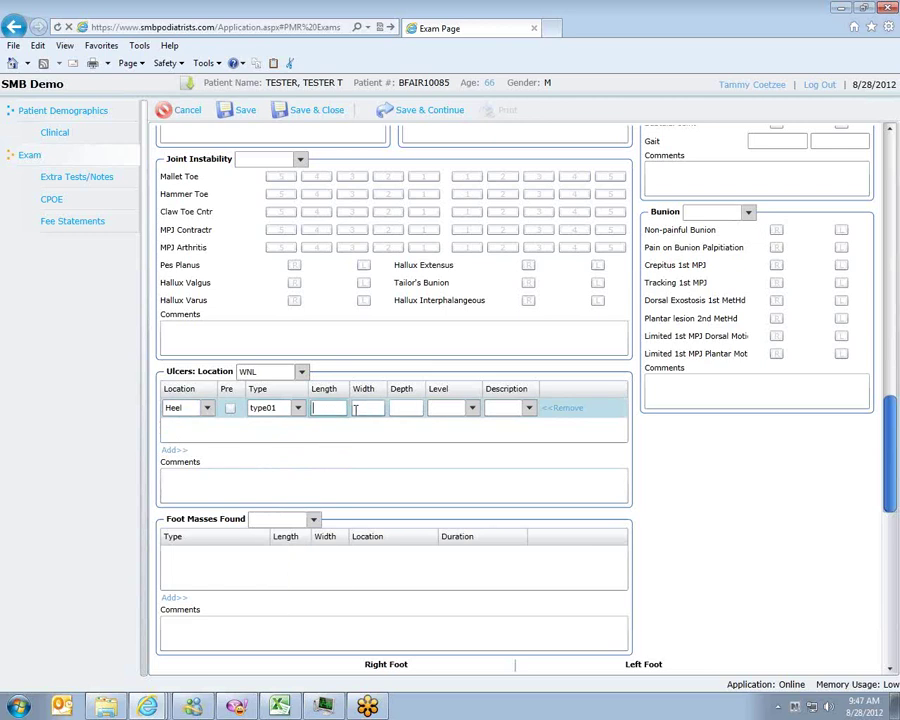
click(366, 408)
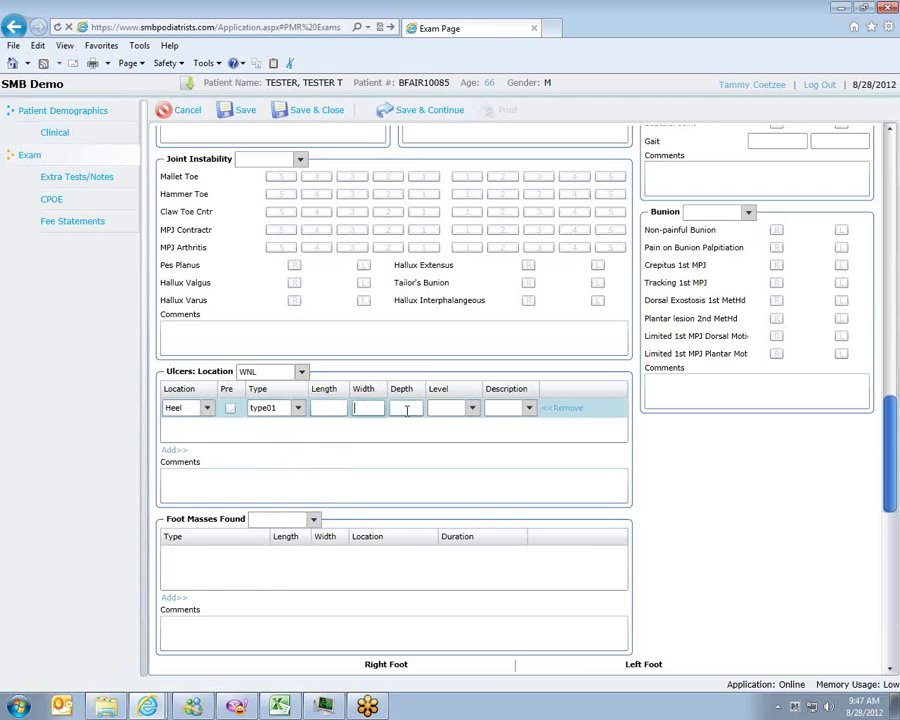
click(528, 408)
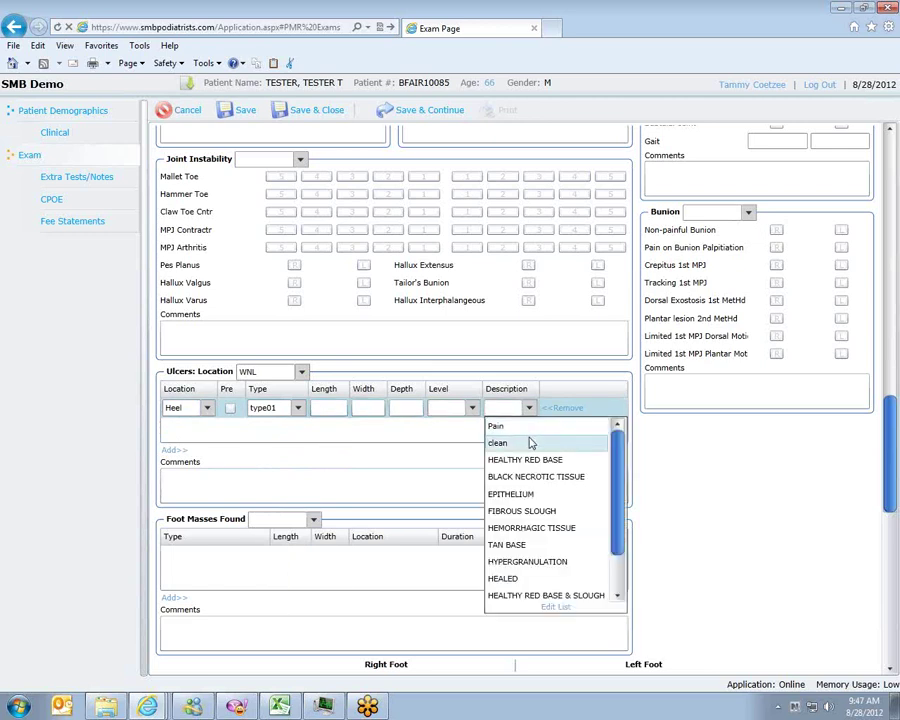
click(530, 442)
Add an assessment by searching for "pain in" and choosing 729.5 PAIN IN LIMB
scroll(404, 468, down, 3)
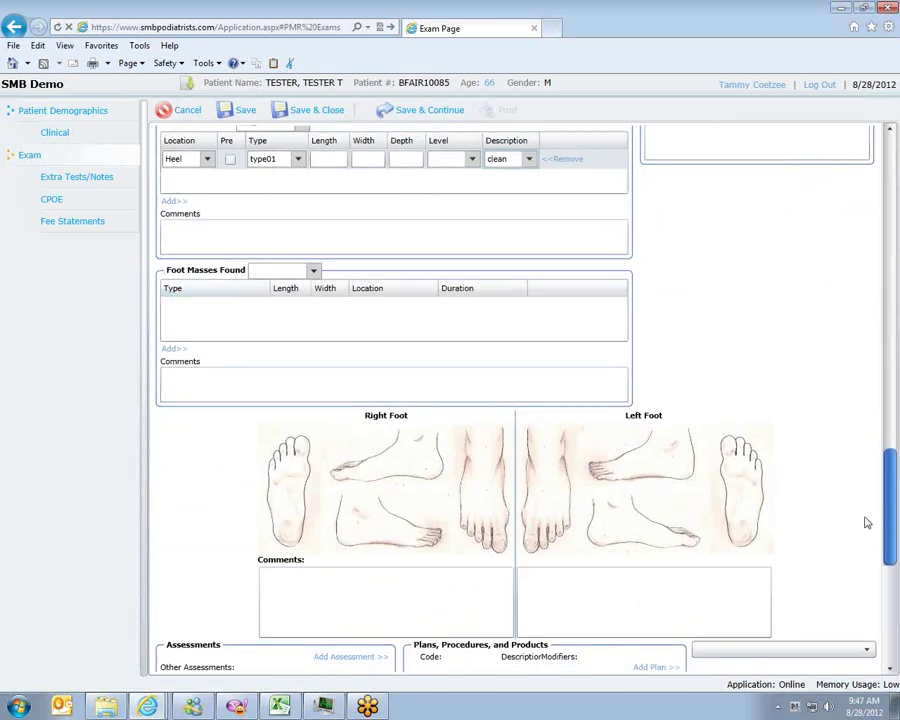
drag(896, 487, 897, 530)
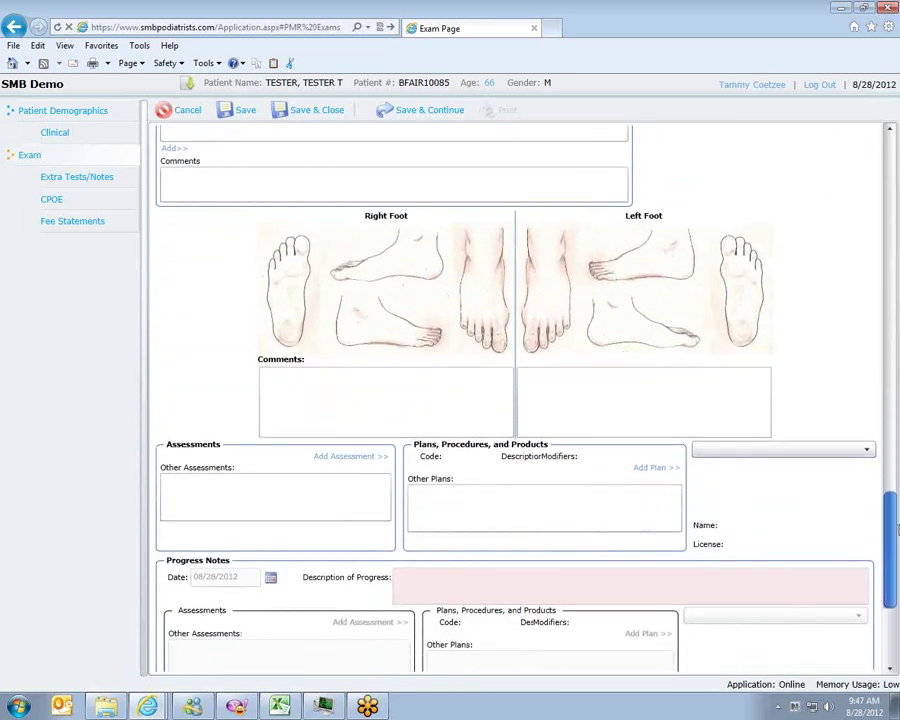
click(211, 486)
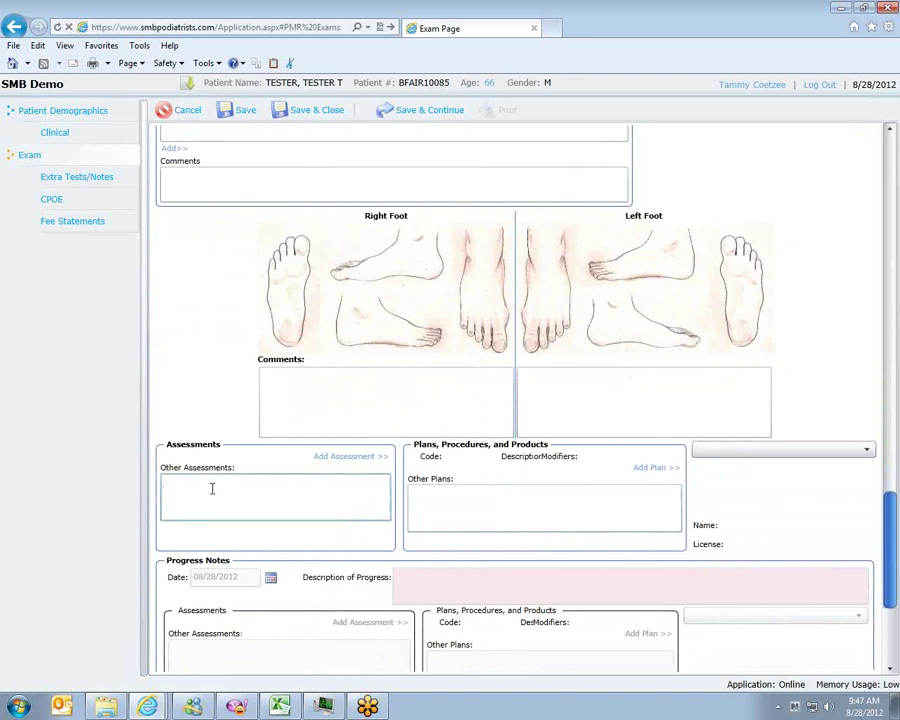
click(347, 458)
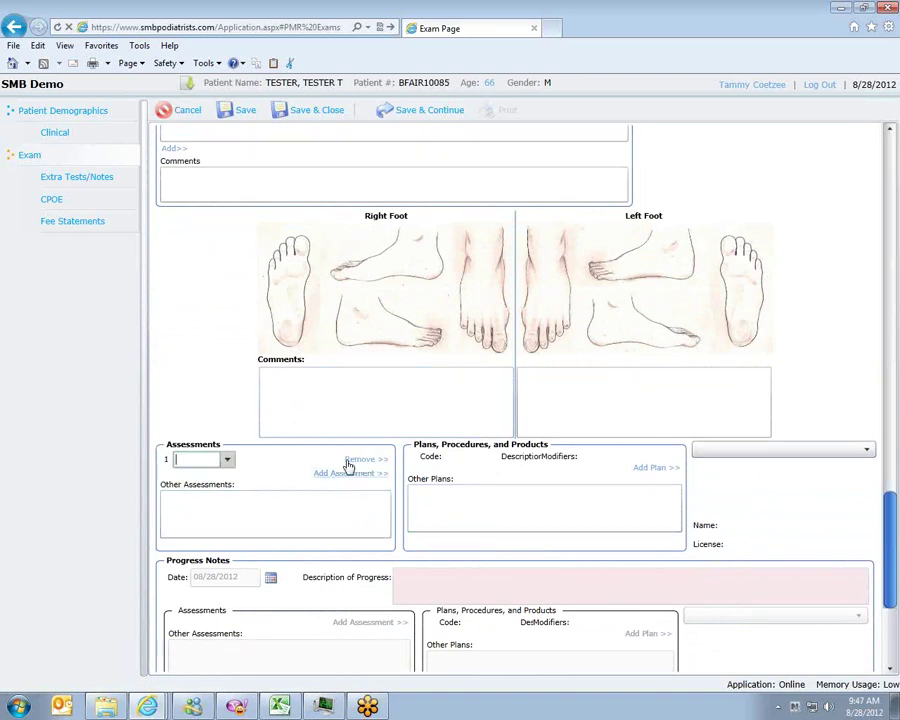
click(196, 459)
text(pain in)
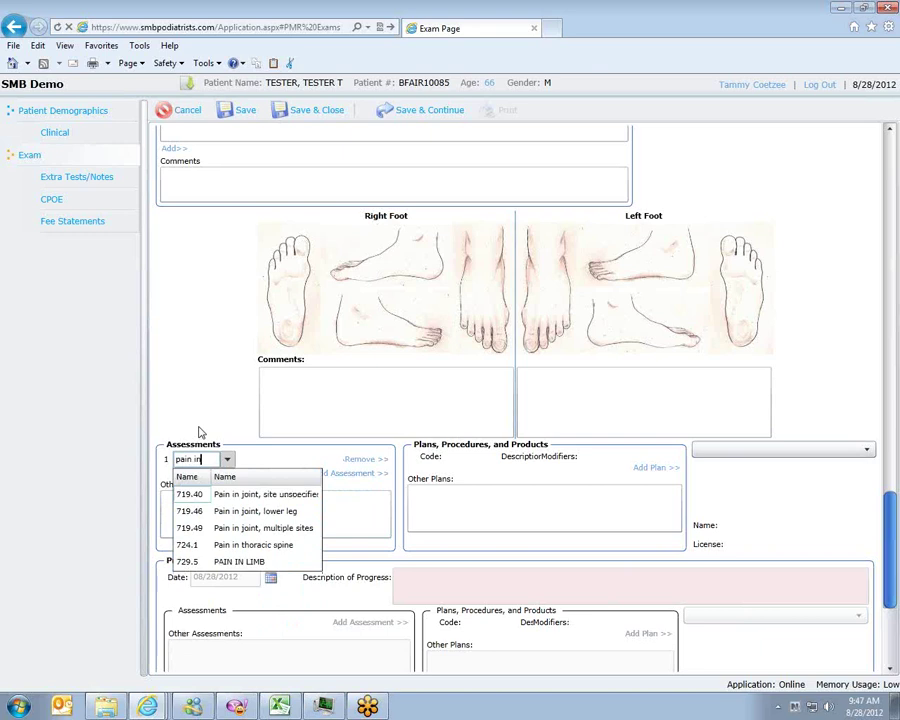
click(190, 561)
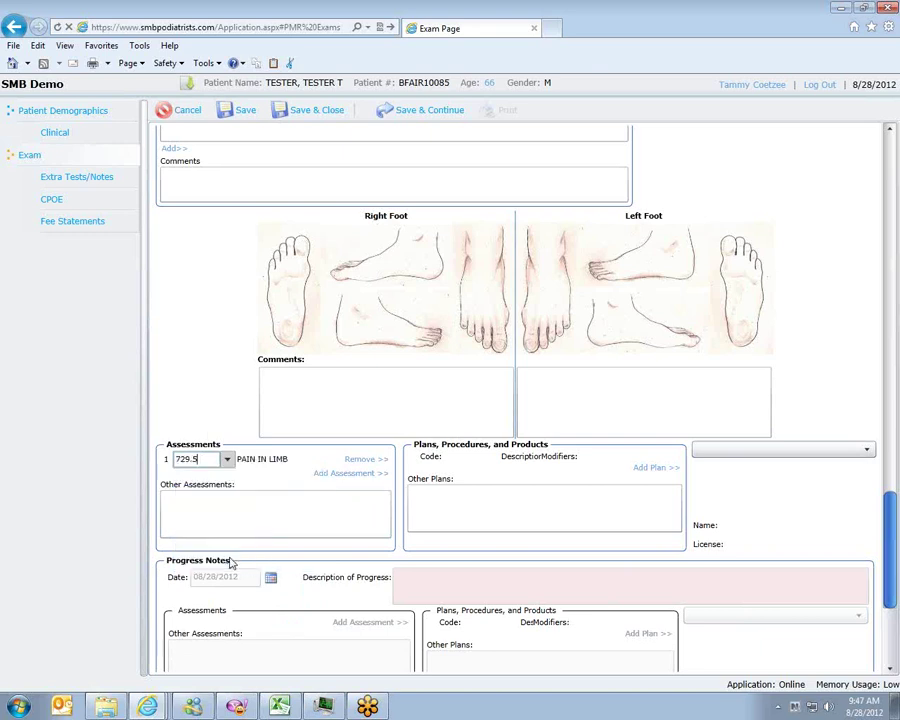
Add a second assessment, 110.1 ONYCHOMYCOSIS
click(337, 474)
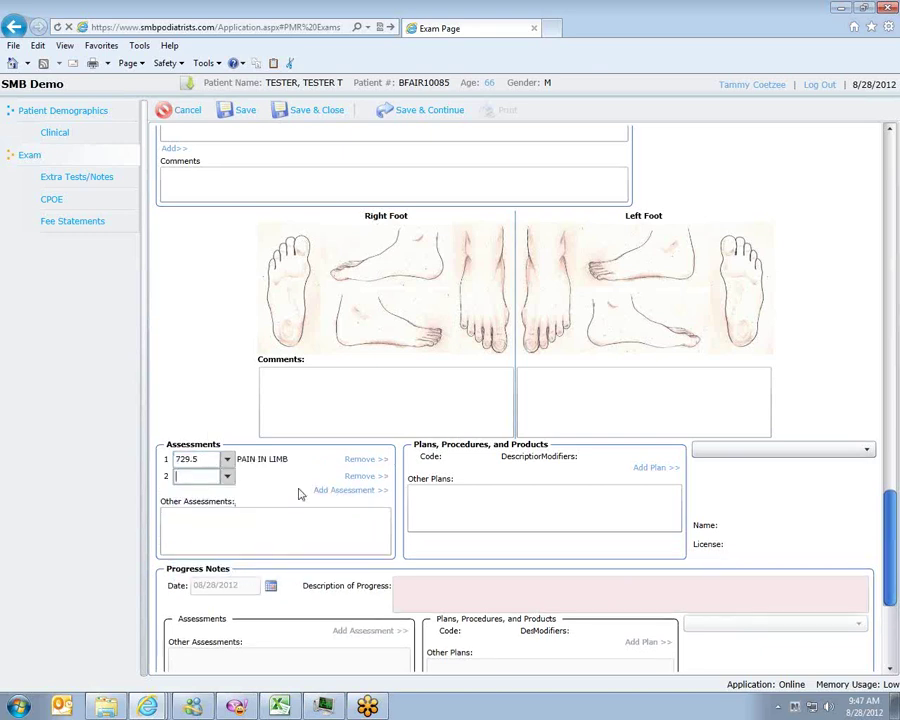
text(110.1)
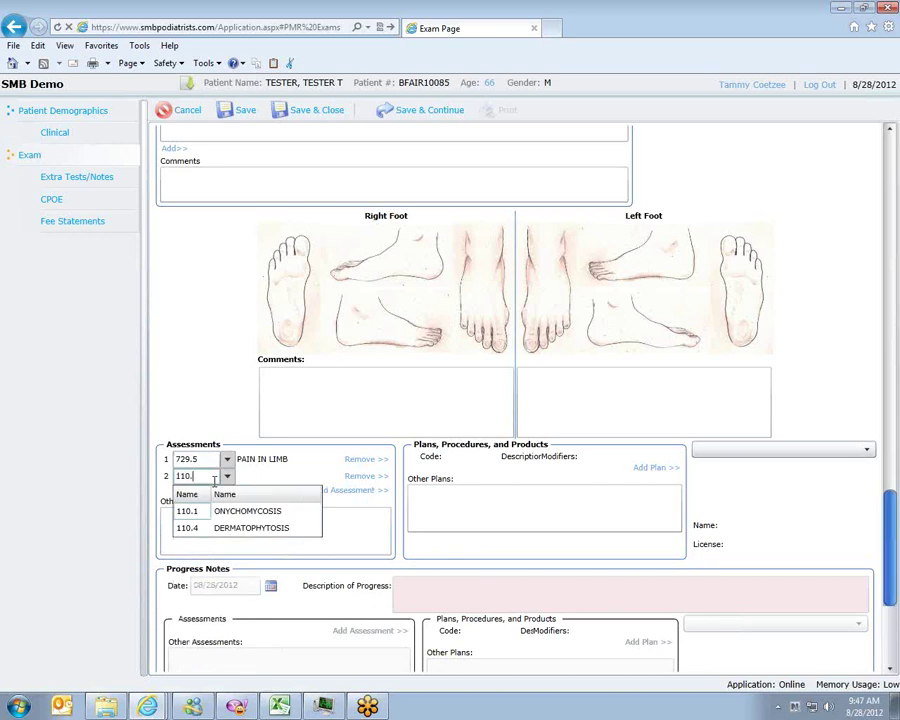
click(230, 513)
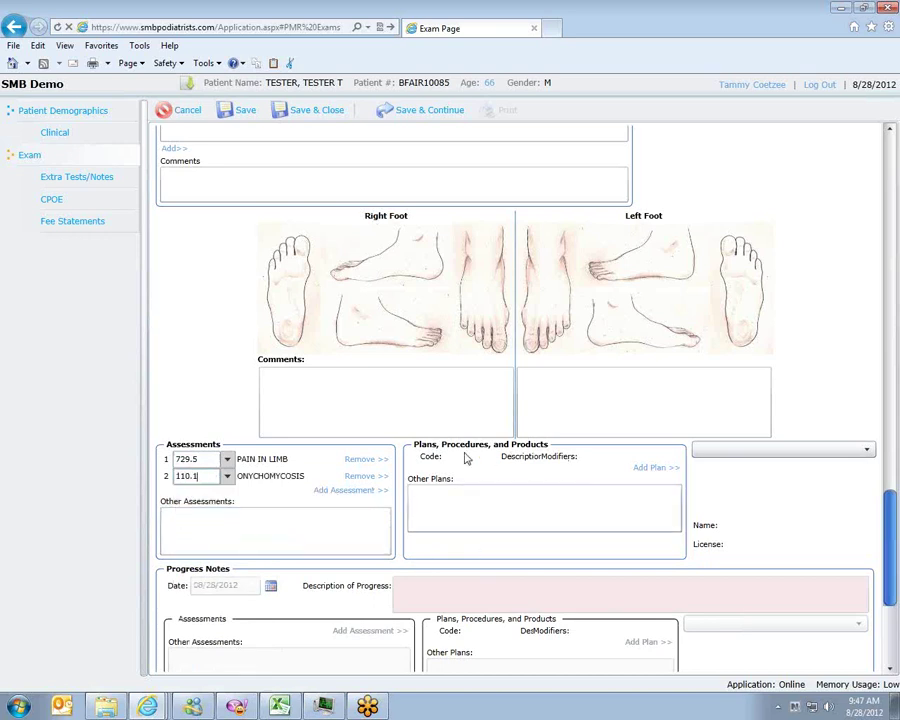
Add two plan entries: office visit code 99213, found by searching "office", and code 11721 for debridement of nails
click(650, 467)
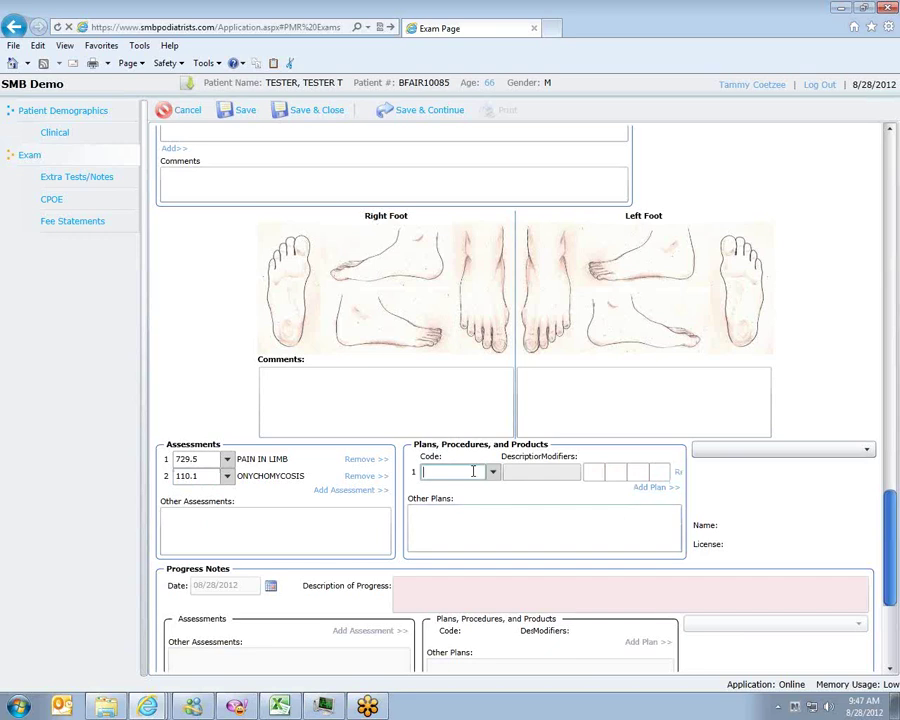
text(office)
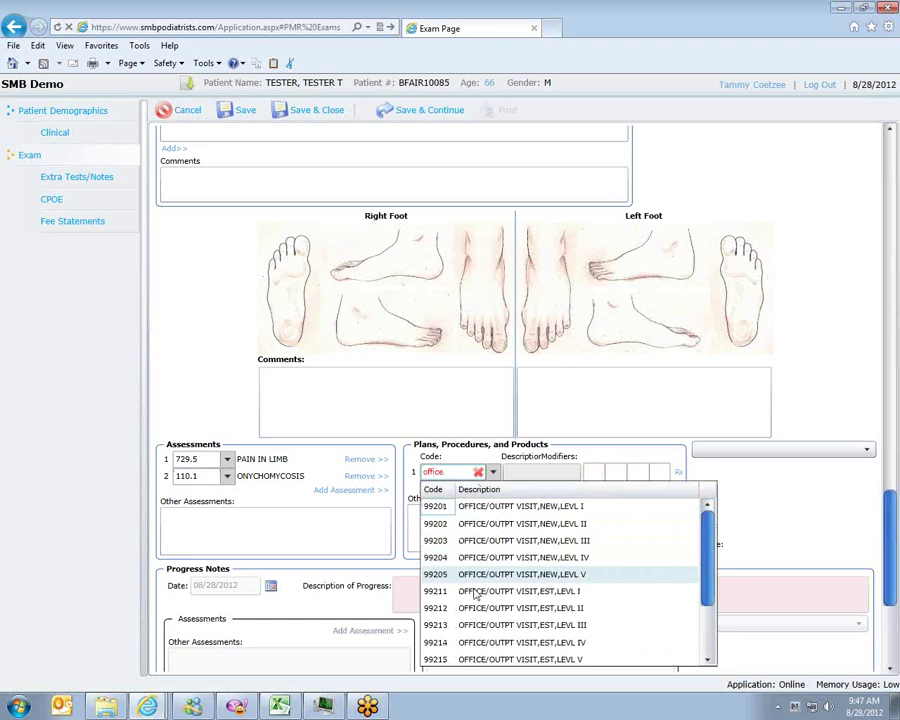
click(476, 625)
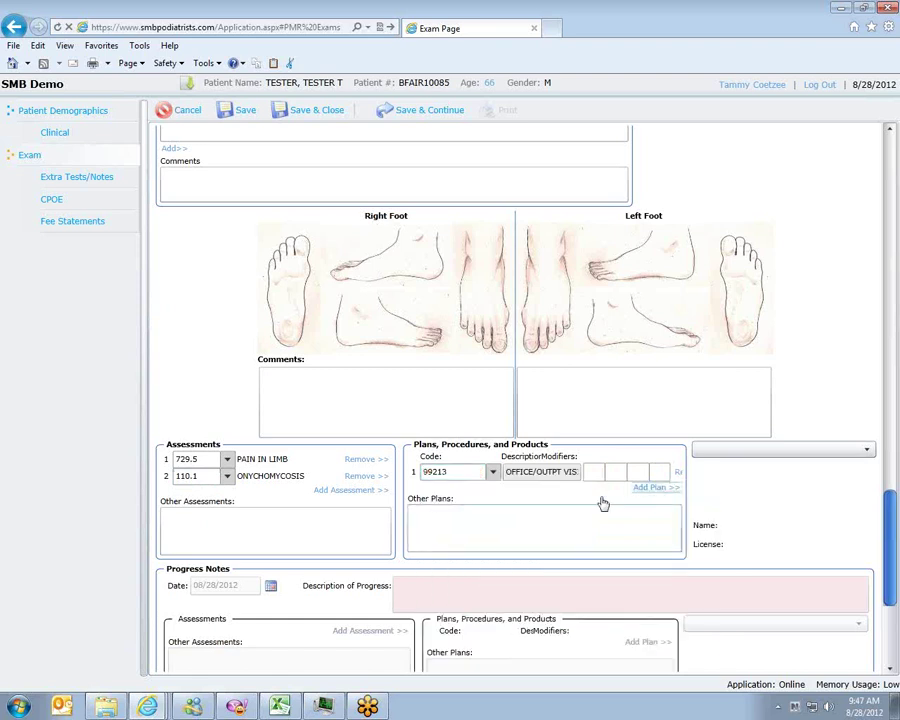
click(451, 491)
text(11721)
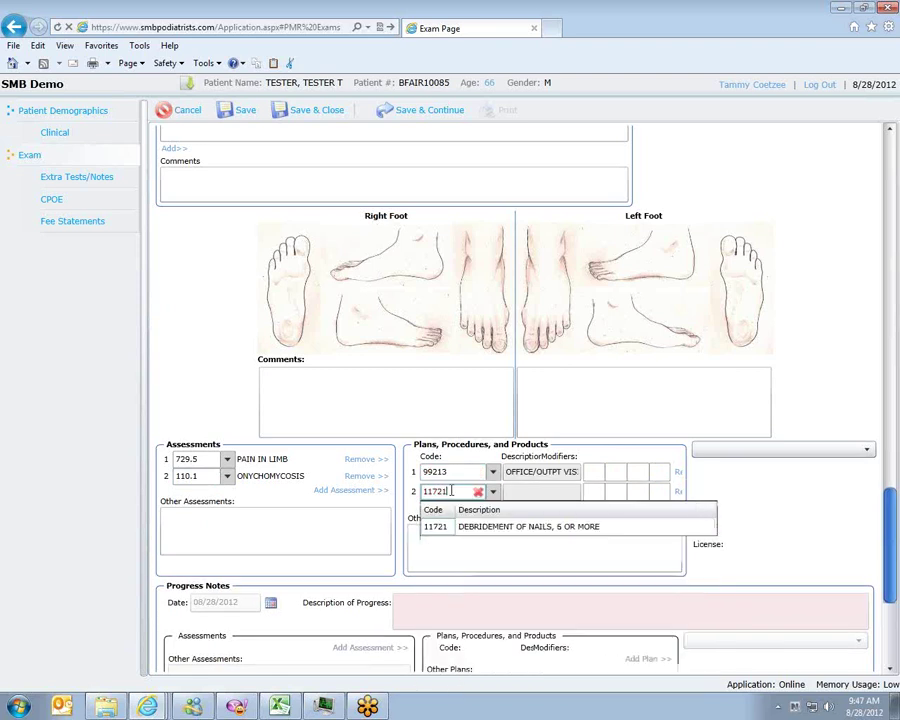
click(493, 527)
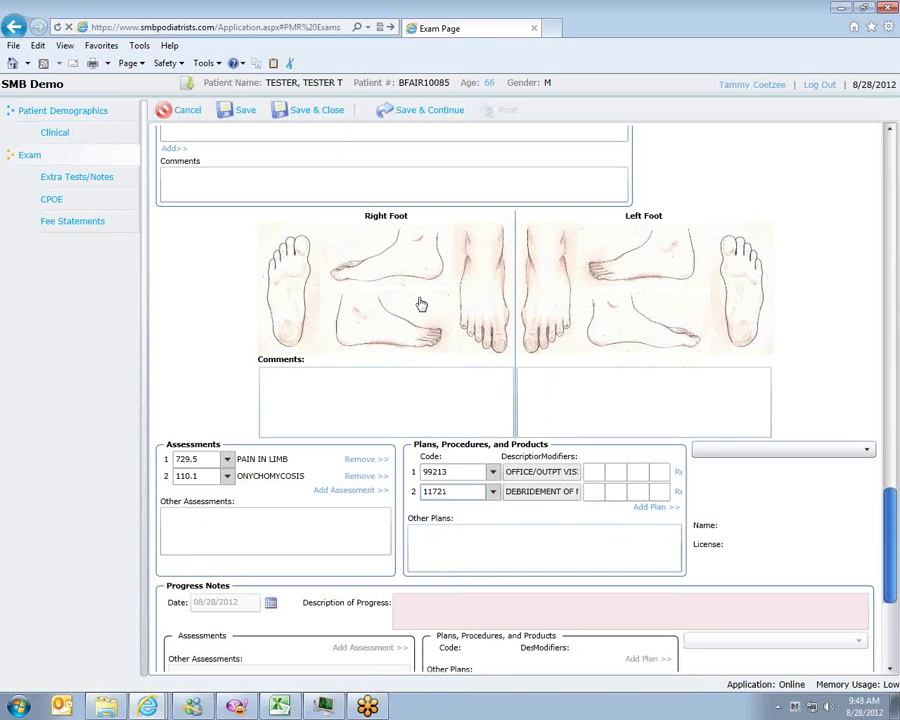
On the left foot's top-view drawing, circle the big toenail for 110.1 and the forefoot behind the smaller toes for 729.5
click(564, 303)
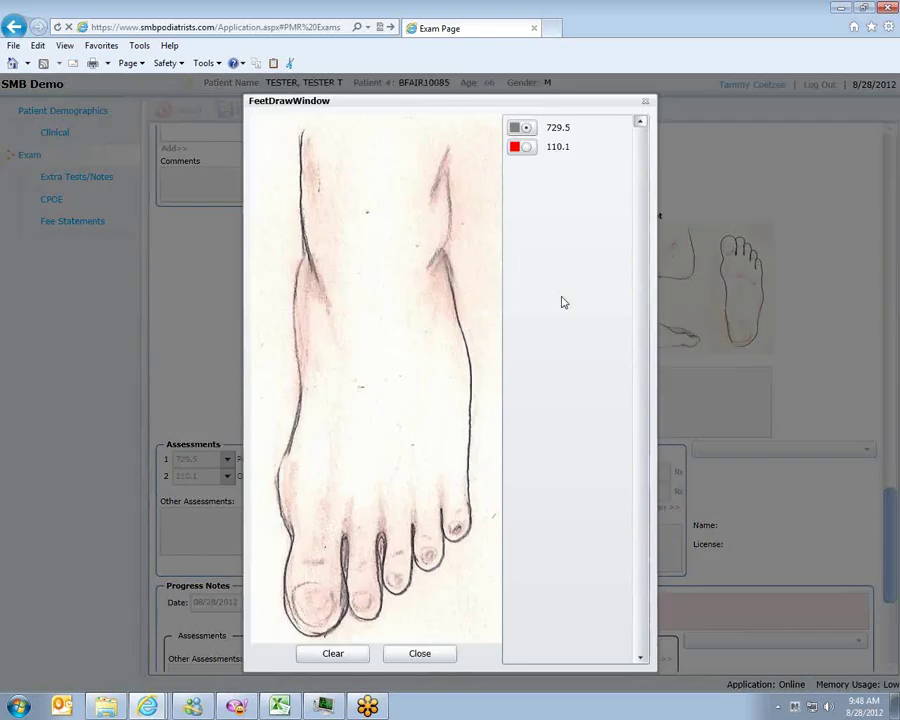
click(527, 148)
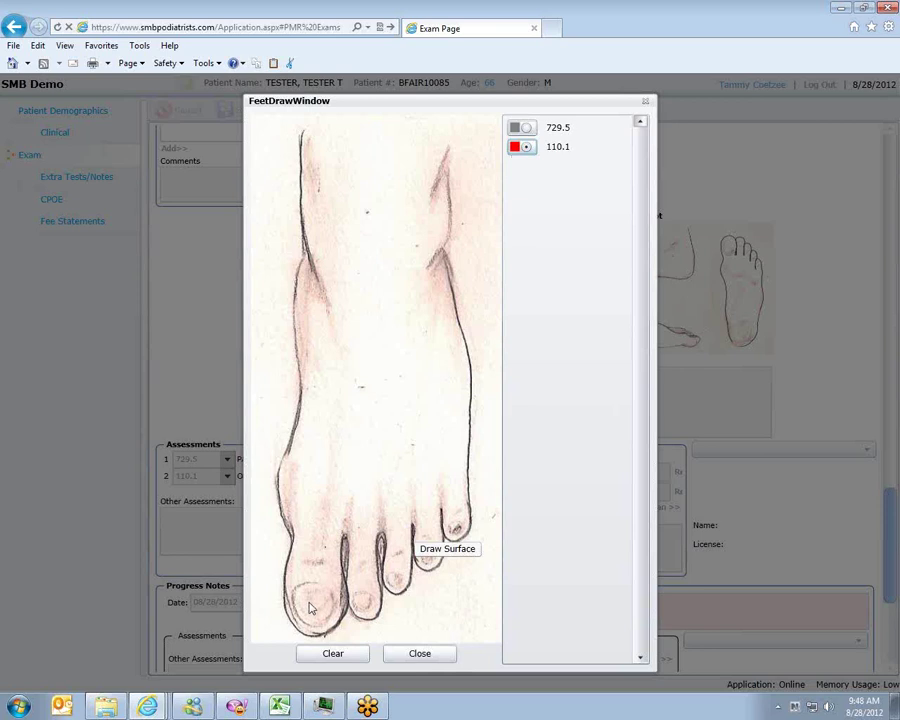
mouse_move(288, 598)
mouse_down()
mouse_move(304, 624)
mouse_move(328, 622)
mouse_move(324, 607)
mouse_move(300, 611)
mouse_up()
click(526, 128)
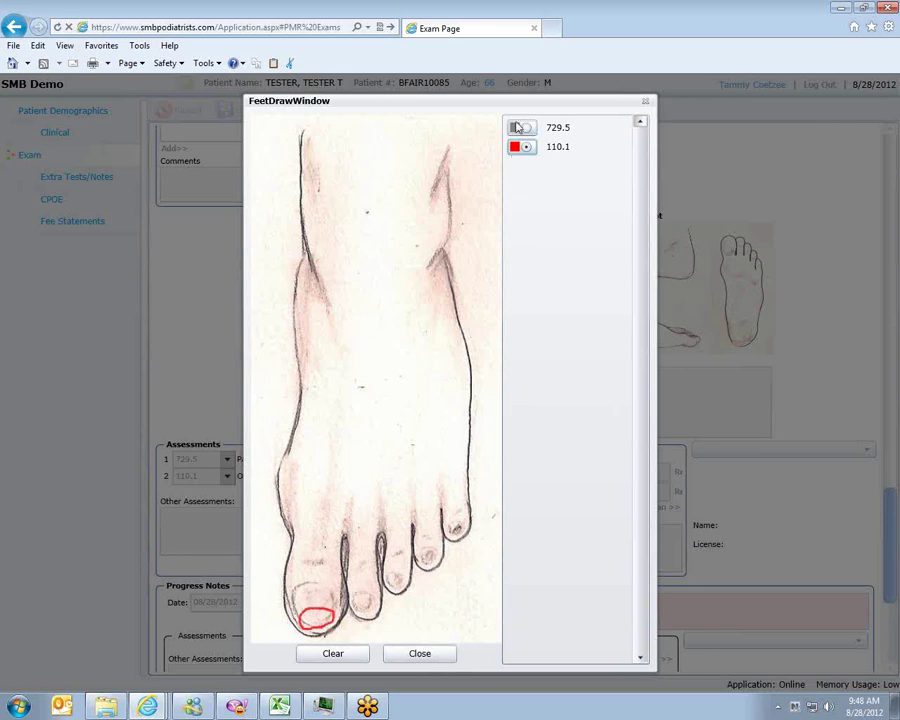
mouse_move(428, 497)
mouse_down()
mouse_move(400, 494)
mouse_move(370, 458)
mouse_move(428, 437)
mouse_move(426, 466)
mouse_up()
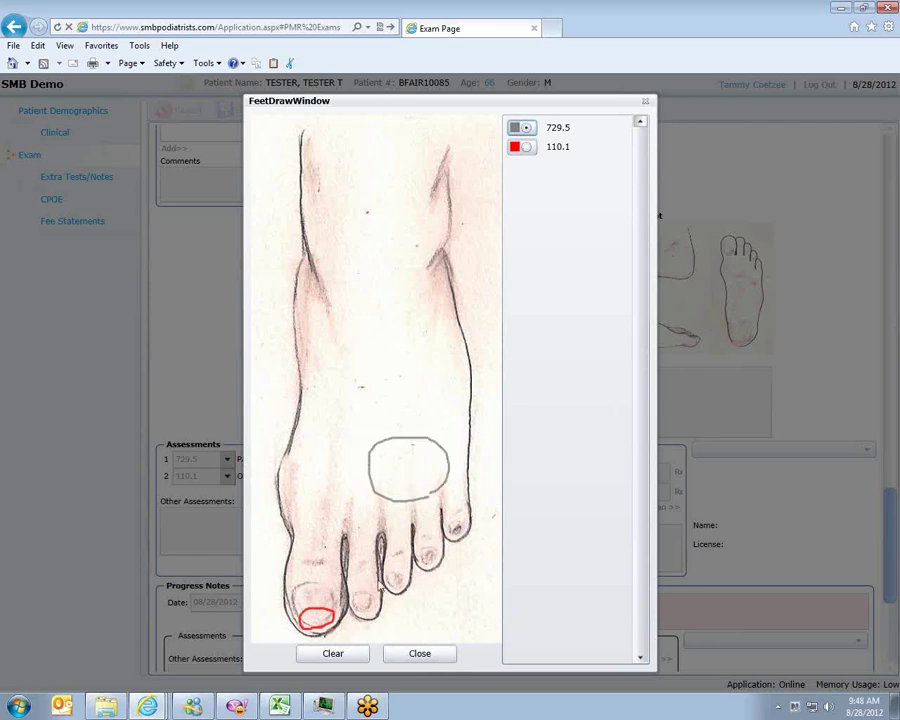
click(419, 654)
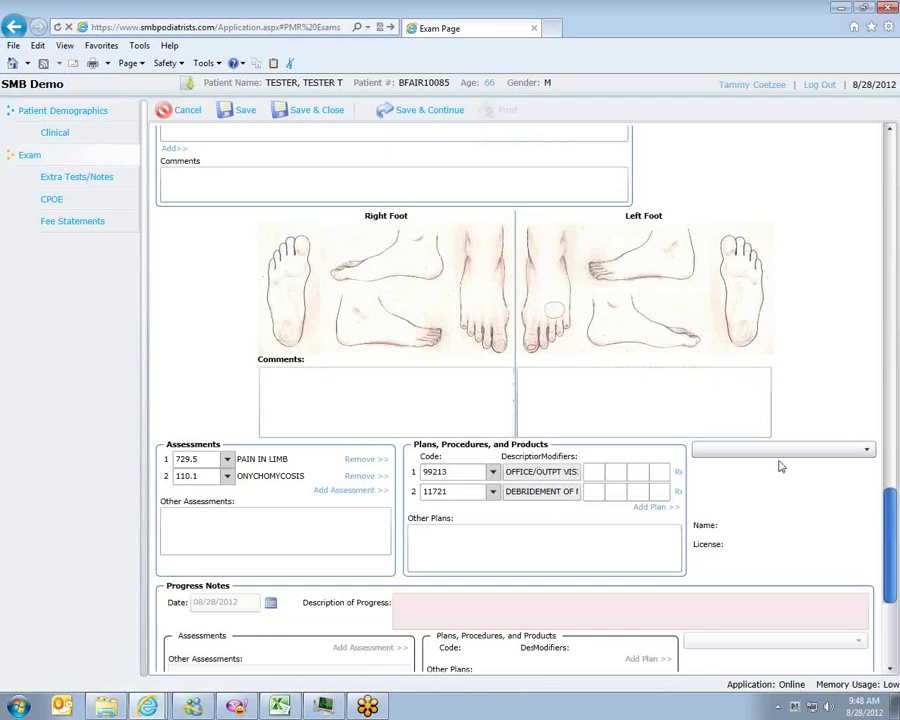
Choose DR A as the exam's doctor, and save the exam while continuing to Extra Tests/Notes
click(866, 451)
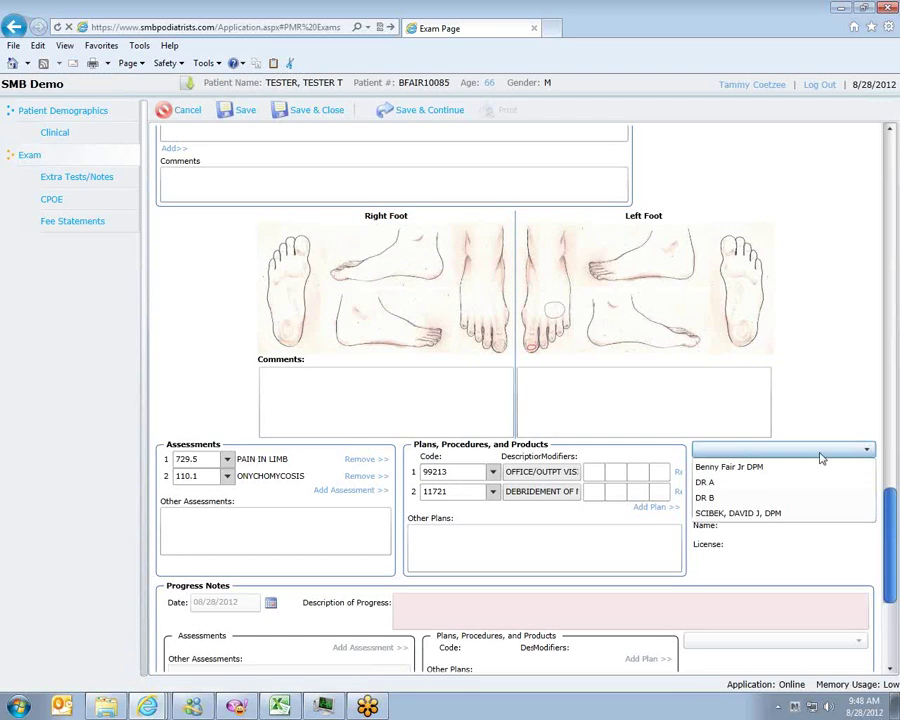
click(702, 483)
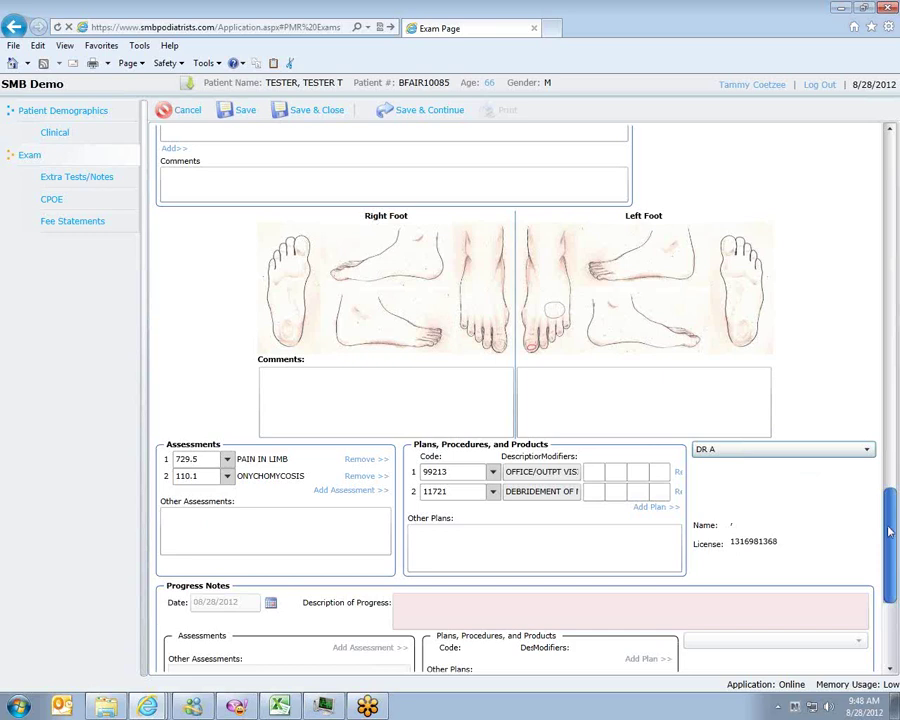
drag(886, 526, 887, 100)
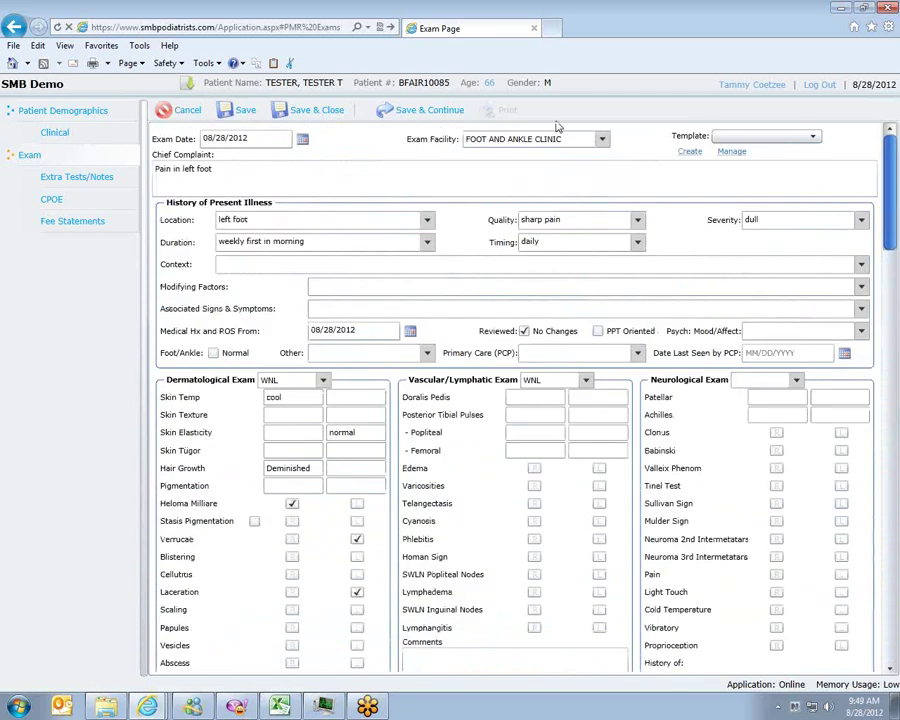
click(386, 112)
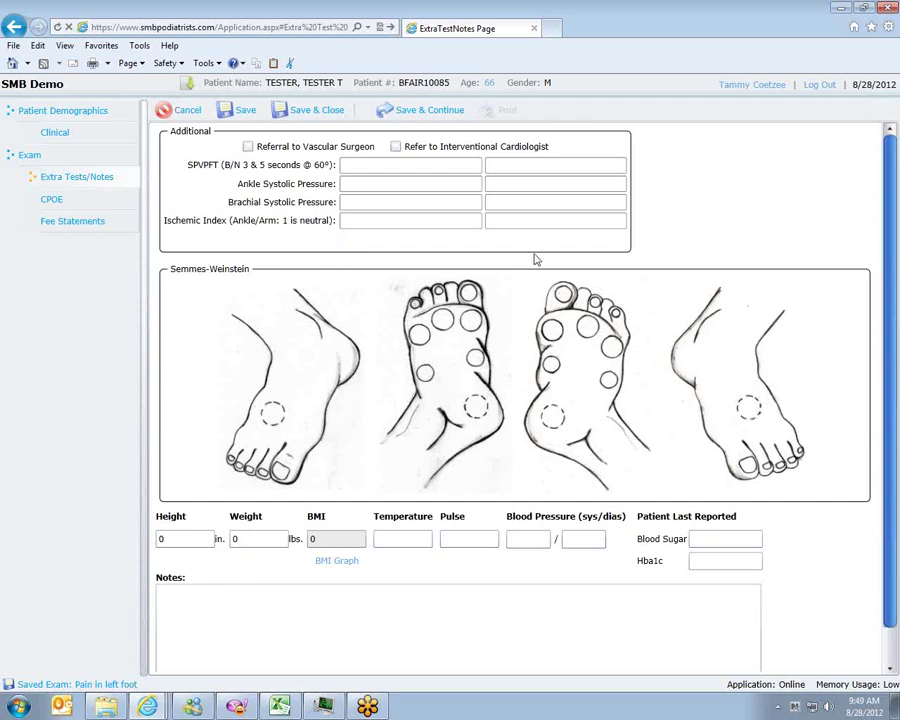
In the Semmes-Weinstein diagram, place a minus mark on the right sole's circle just below the big toe
click(474, 326)
click(474, 326)
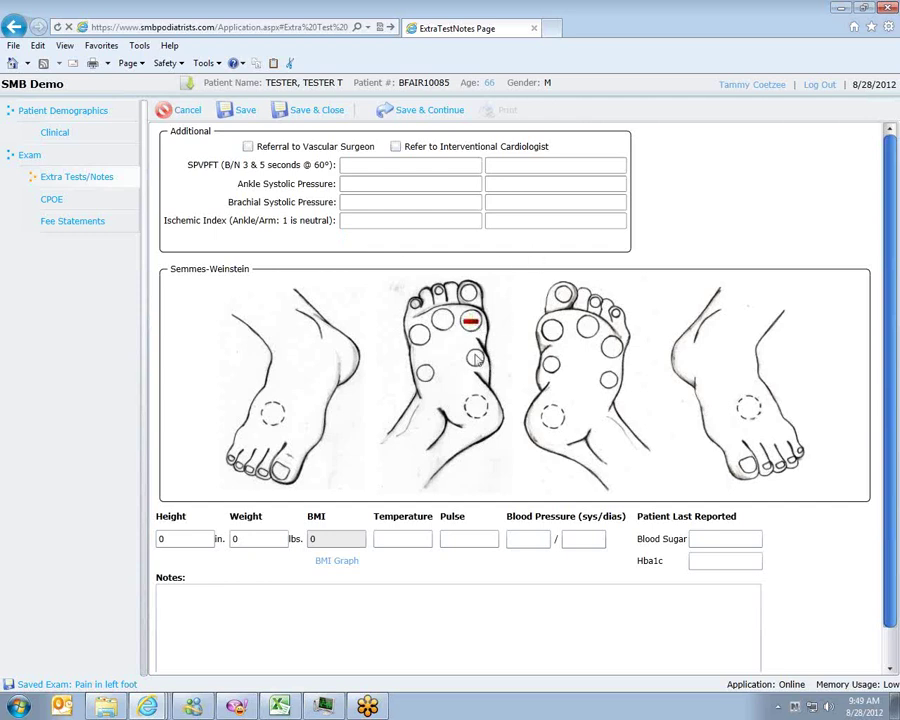
Cycle the left sole's Semmes-Weinstein circle just below the big toe through its marks and back to blank
click(558, 339)
click(558, 339)
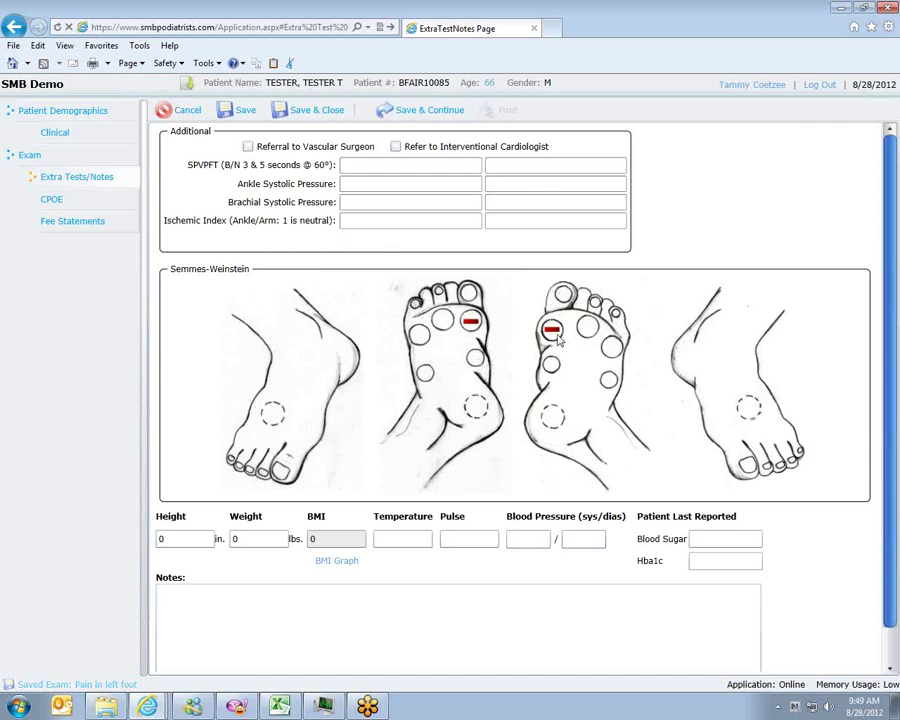
click(558, 339)
click(558, 339)
click(558, 339)
click(558, 339)
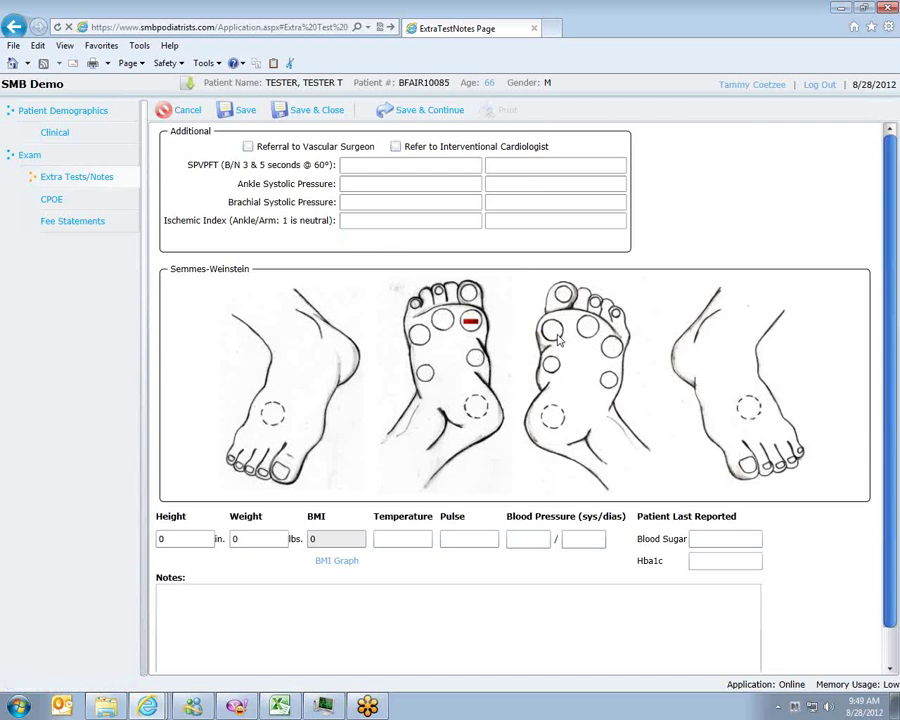
Place a plus mark on the left sole's Semmes-Weinstein circle just below the big toe, and continue from Extra Tests/Notes to CPOE
click(558, 339)
drag(895, 340, 896, 372)
click(197, 494)
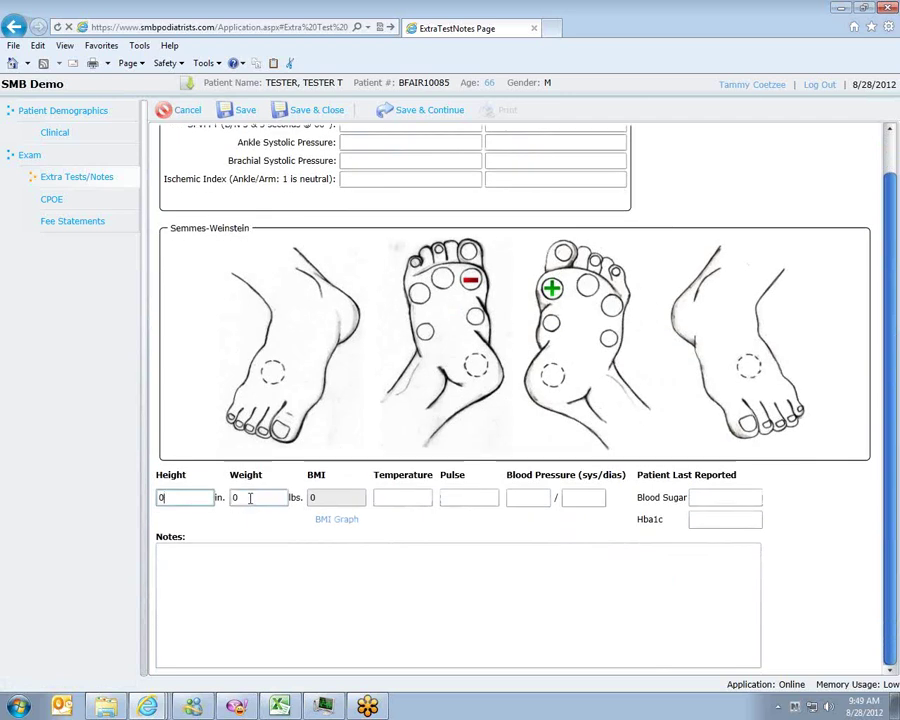
click(336, 500)
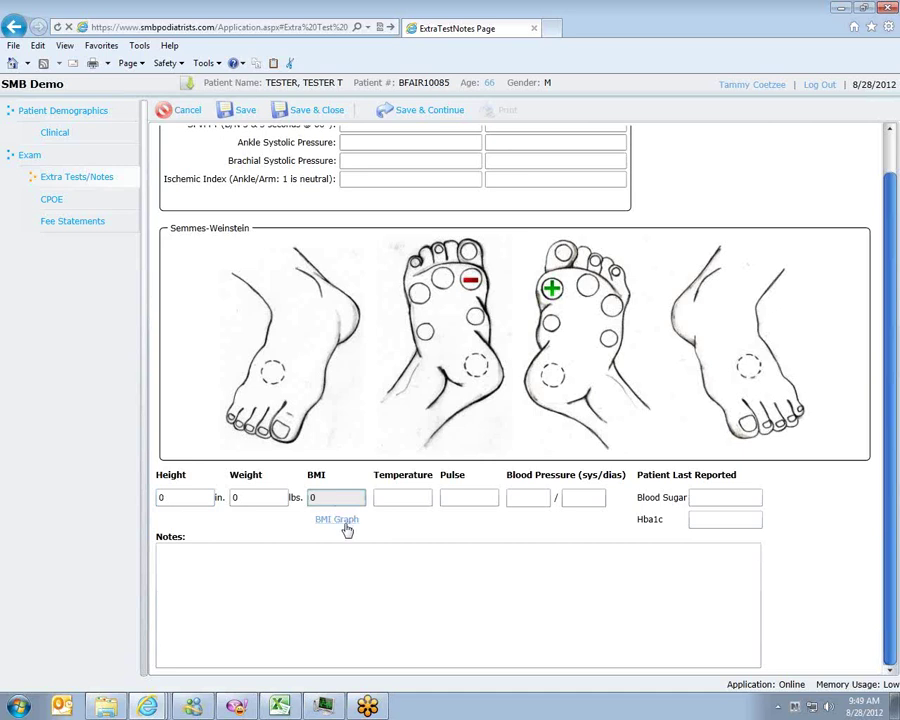
click(345, 524)
drag(888, 580, 896, 497)
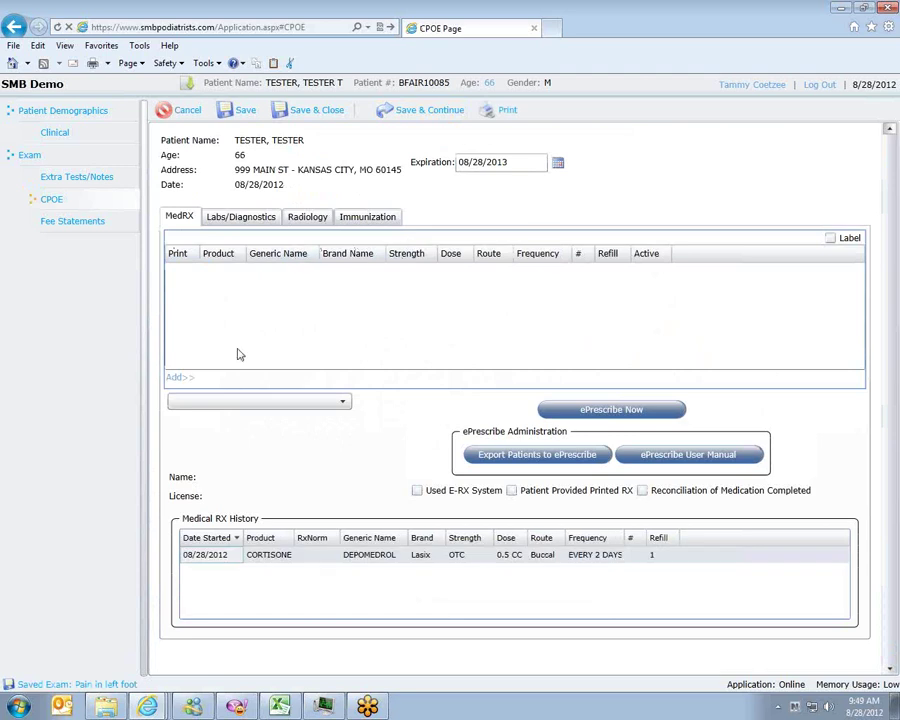
Add a medication order row with TOPICAL as the product, and view the list of generic names
click(182, 384)
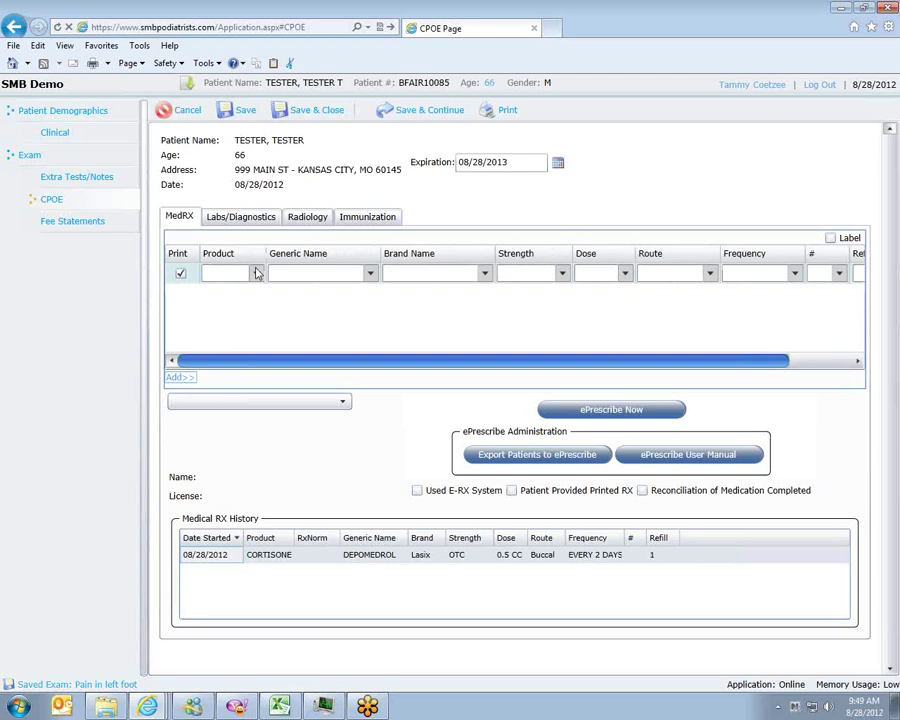
click(256, 273)
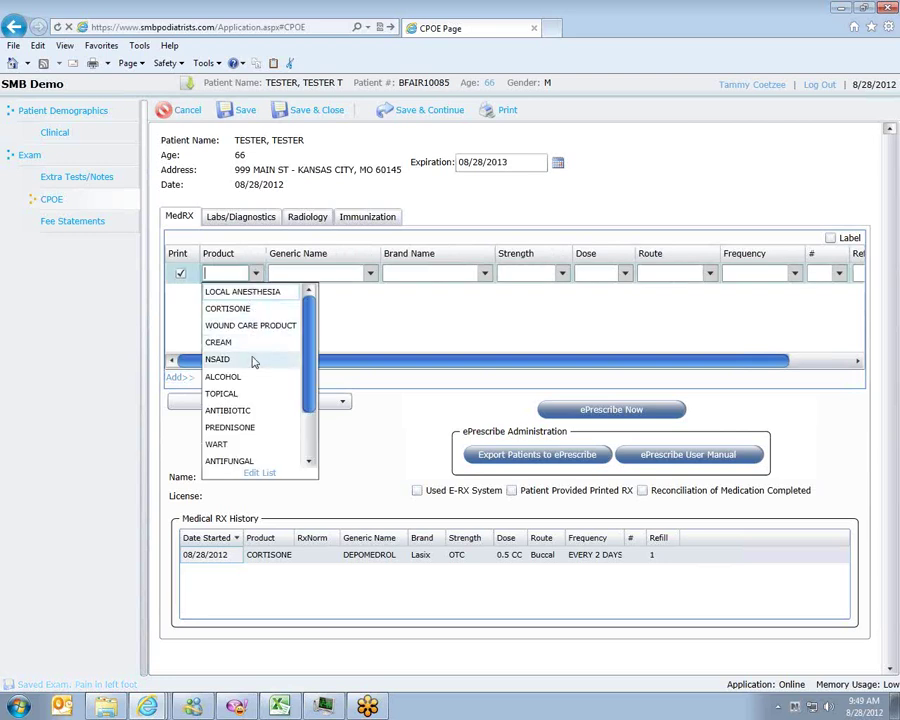
click(255, 394)
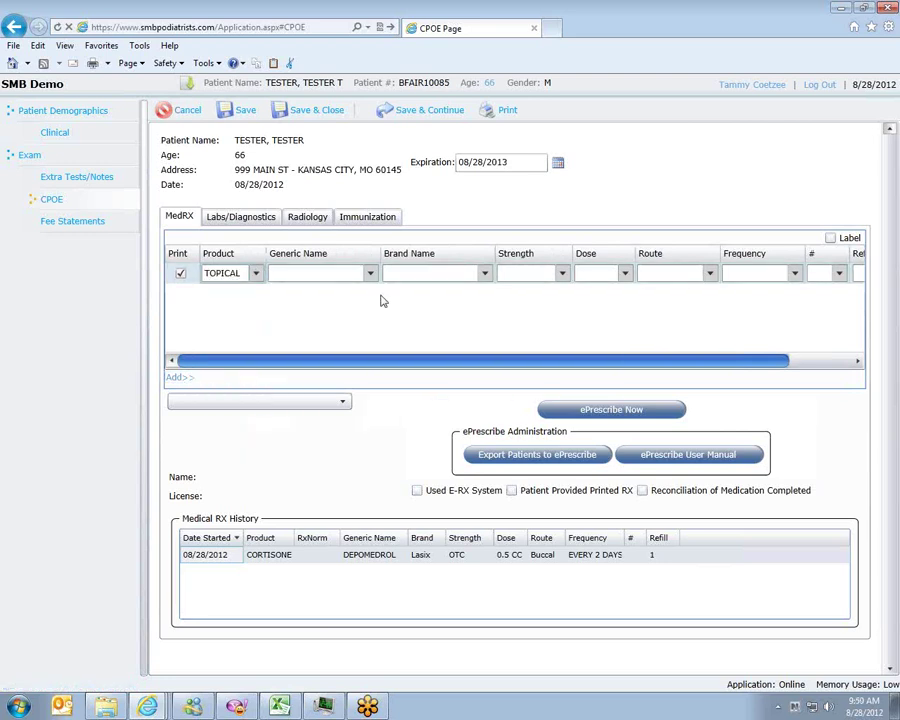
click(320, 273)
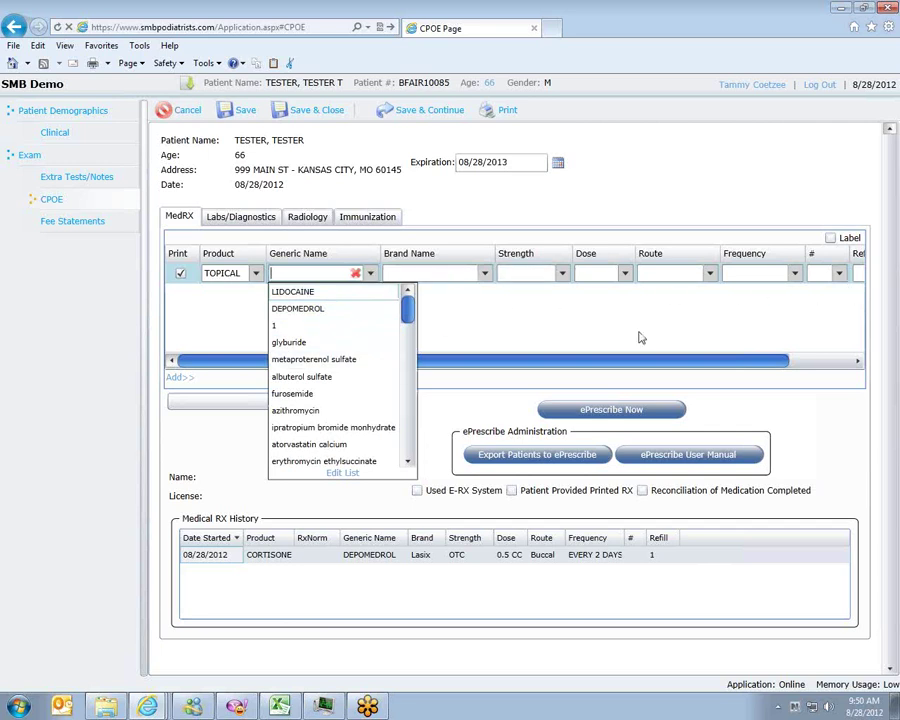
click(372, 273)
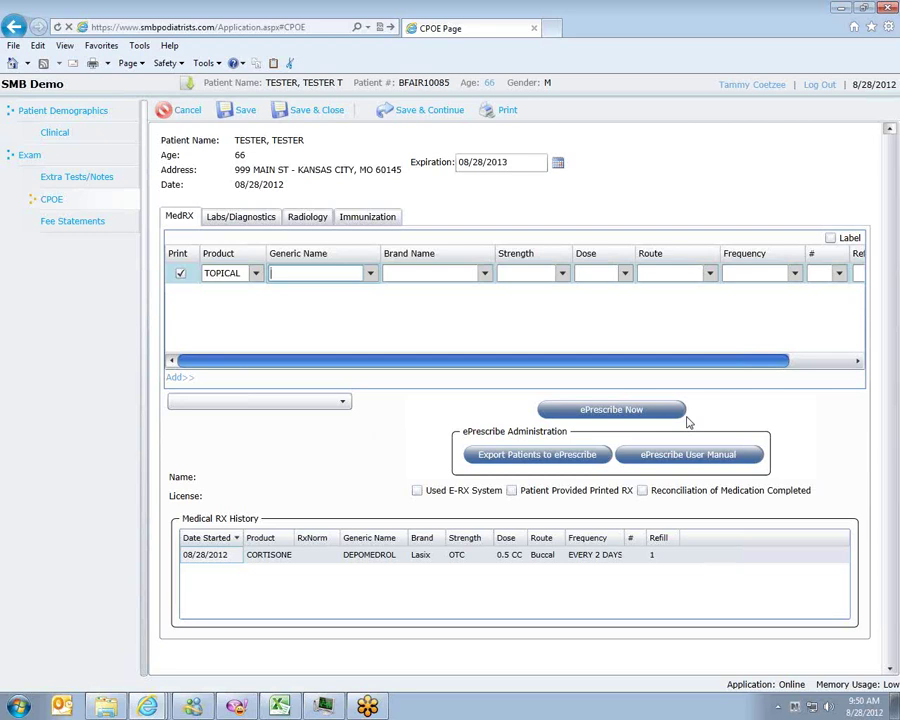
Add a lab order with lab number 1, type Chemistry and procedure Glucose, and choose DR A as its doctor
click(240, 218)
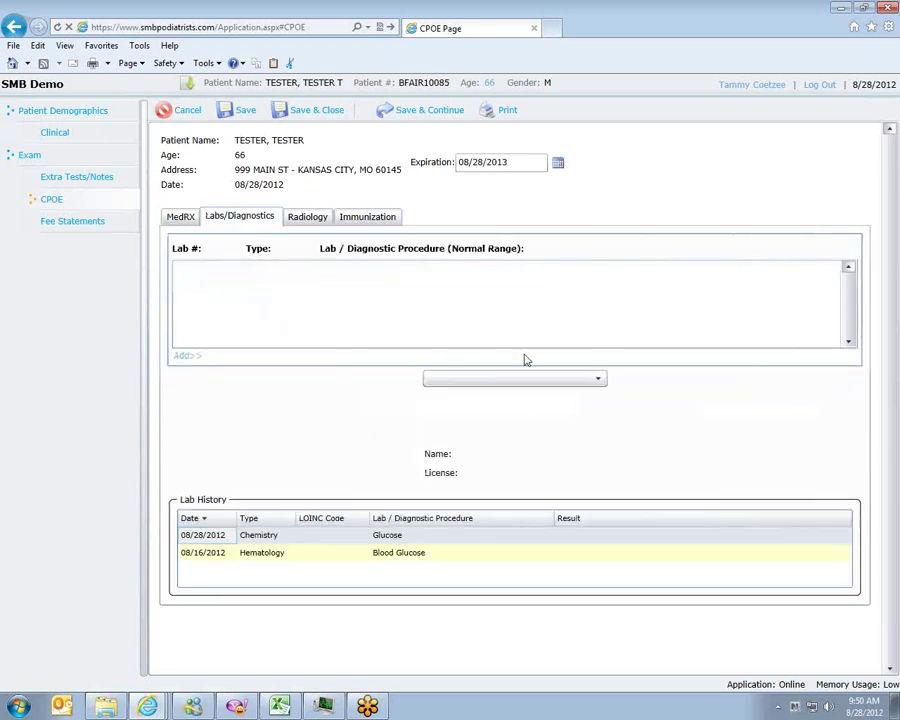
click(189, 357)
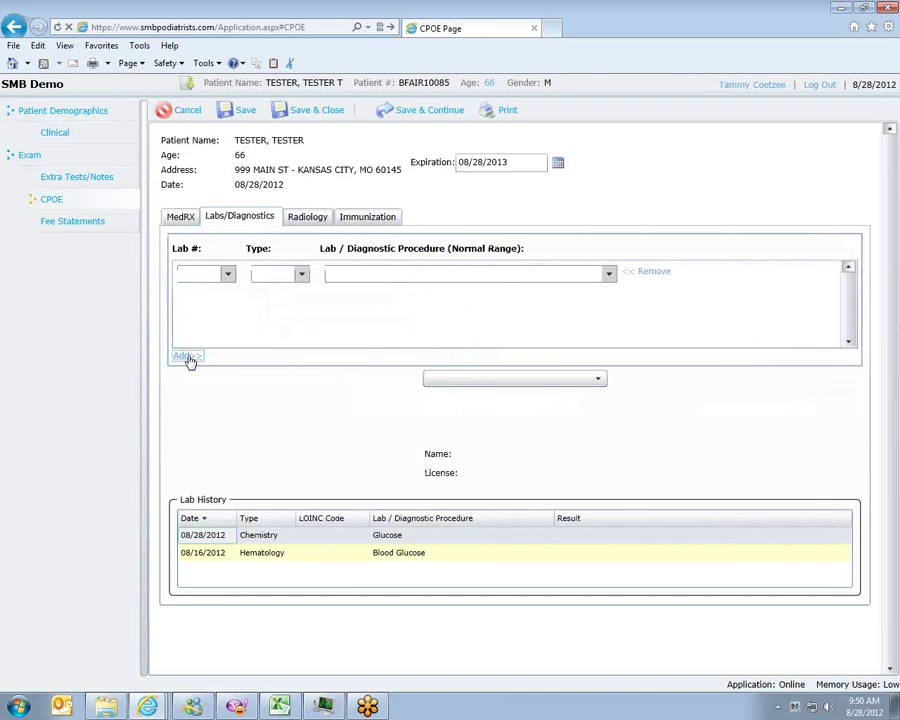
click(227, 275)
click(216, 293)
click(300, 275)
click(300, 311)
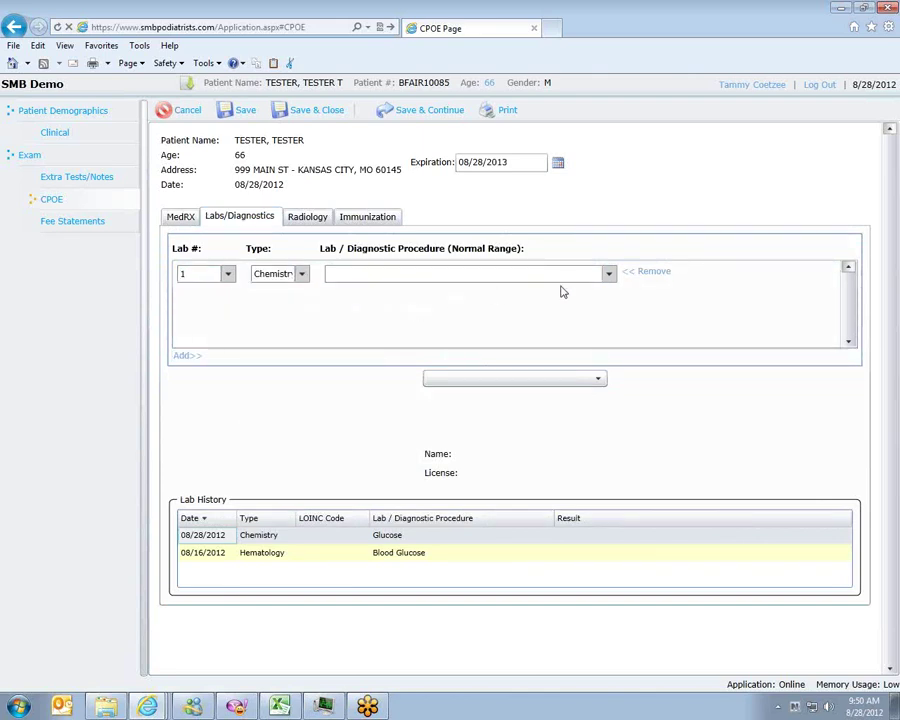
click(609, 281)
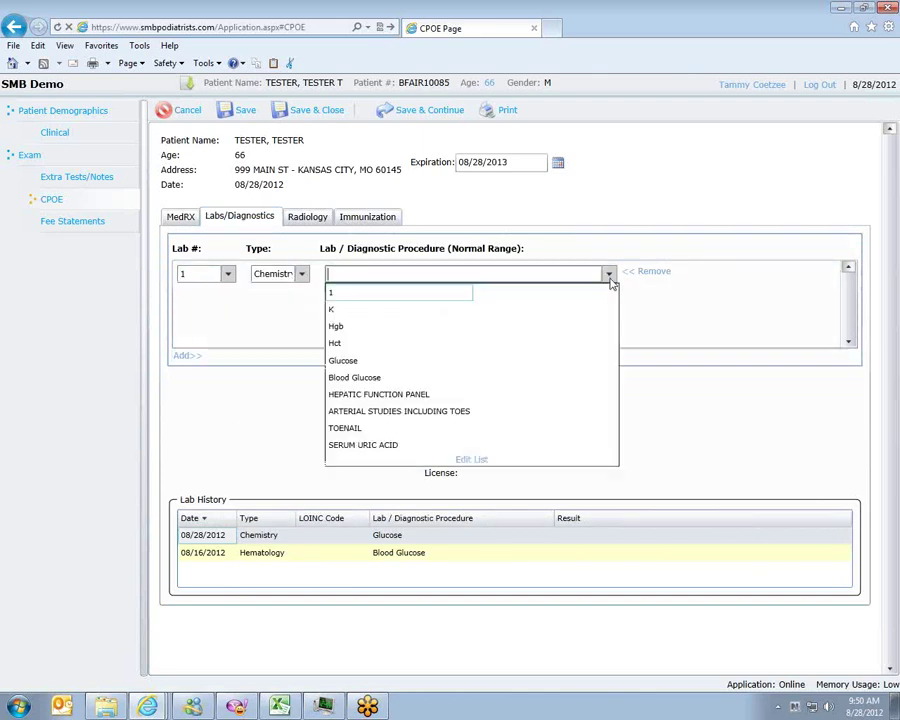
click(562, 360)
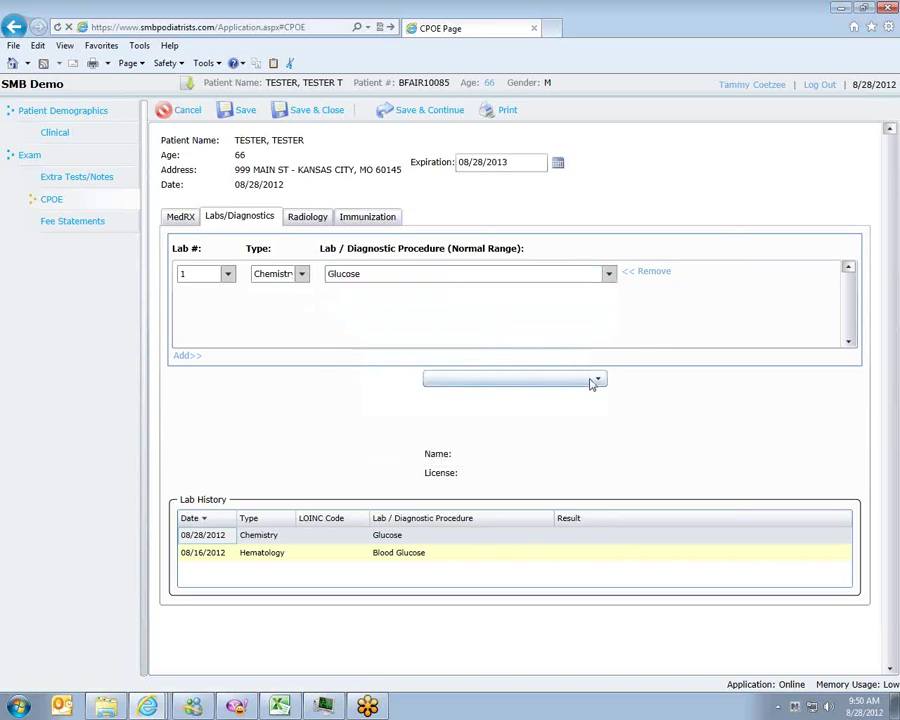
click(596, 379)
click(552, 412)
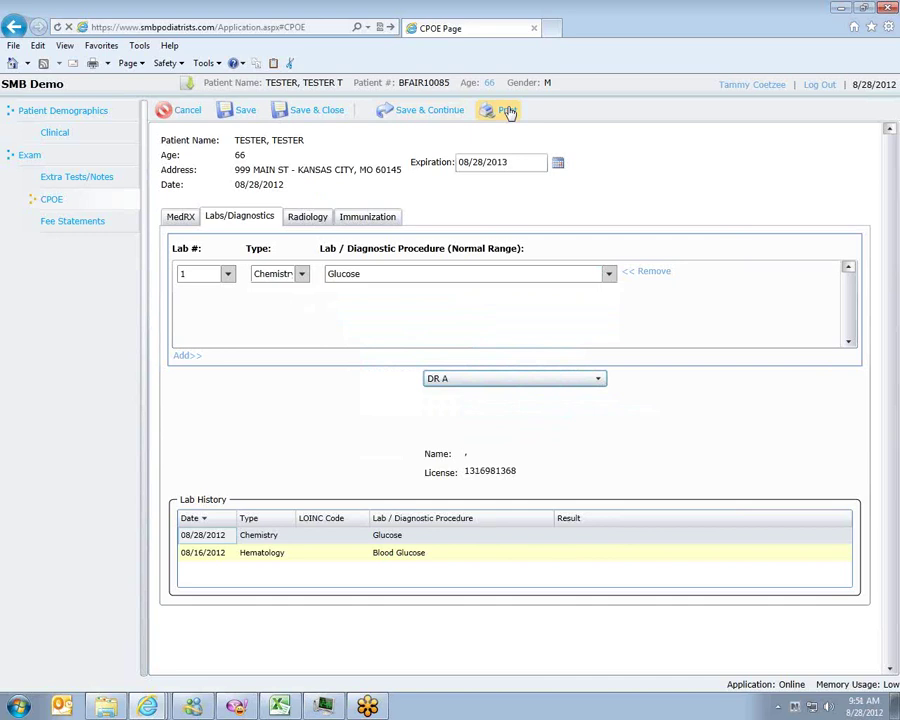
Look over the Radiology, Immunization and MedRX orders, and save the CPOE while continuing to Fee Statements
click(304, 219)
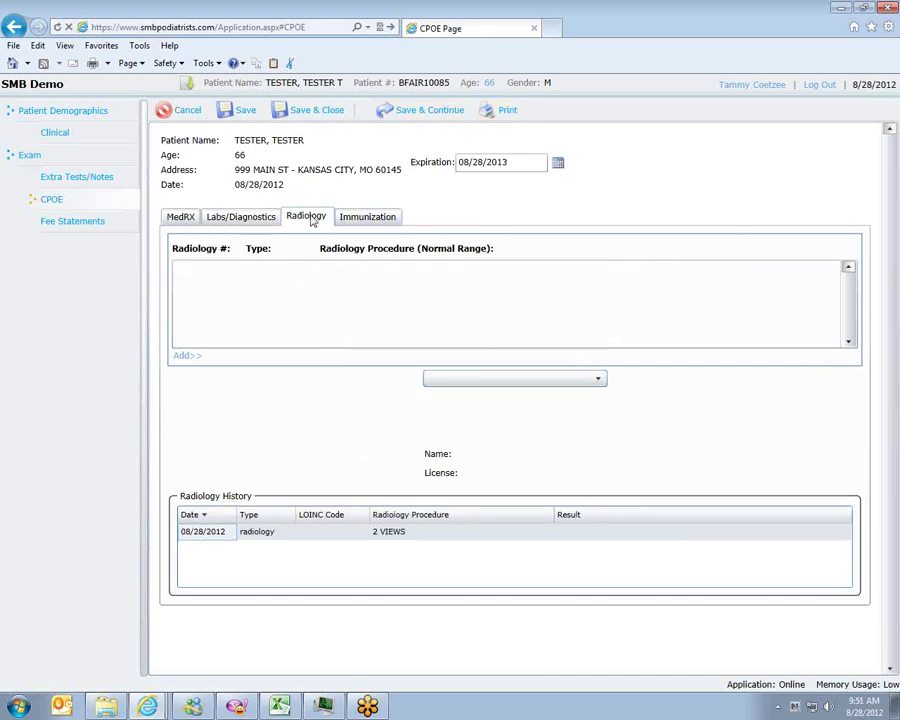
click(374, 228)
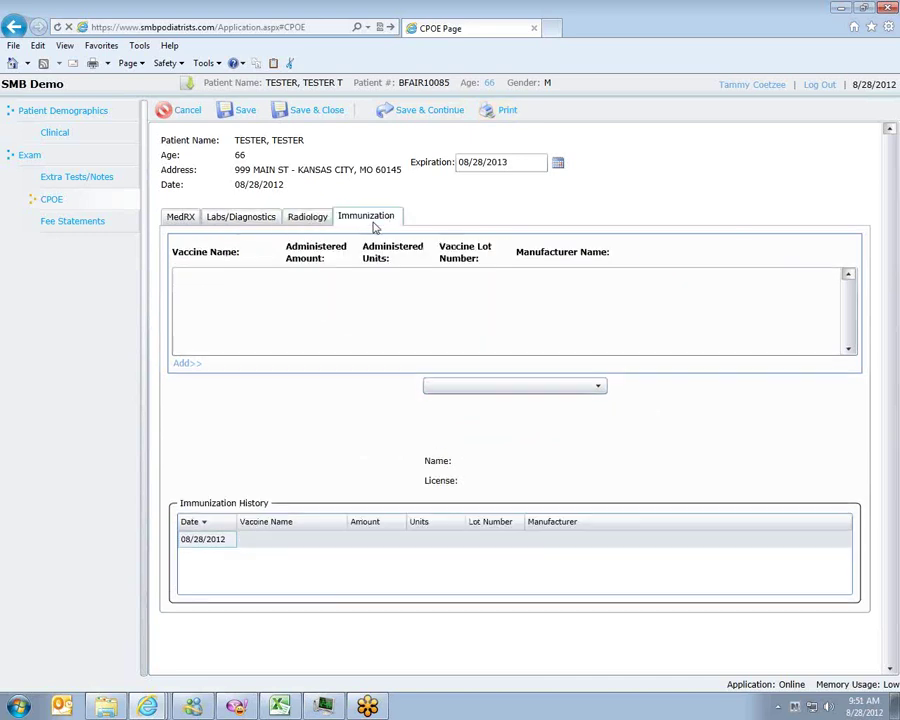
click(180, 228)
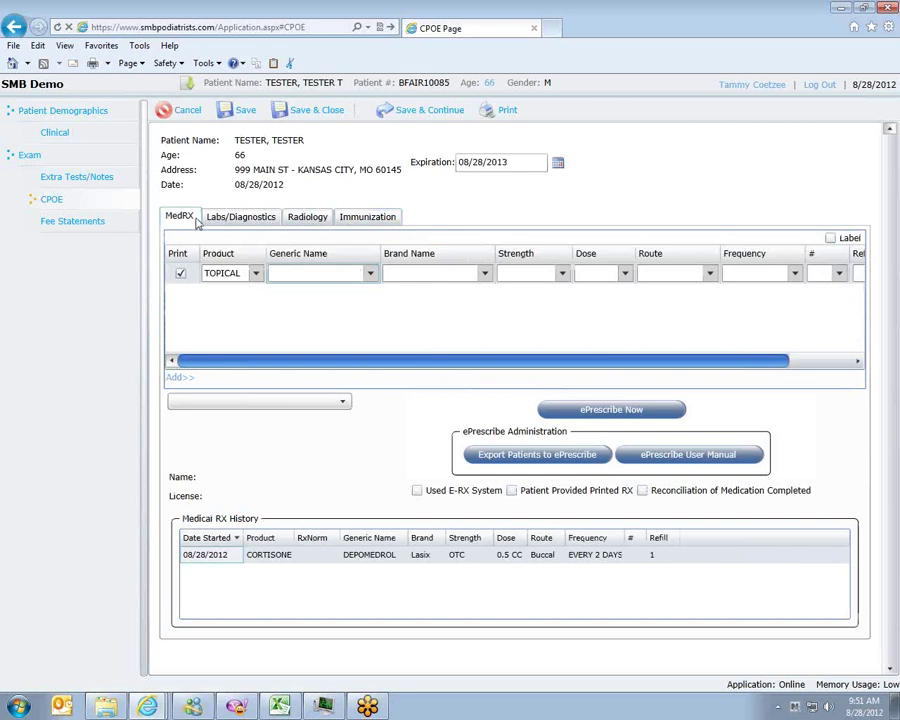
click(425, 110)
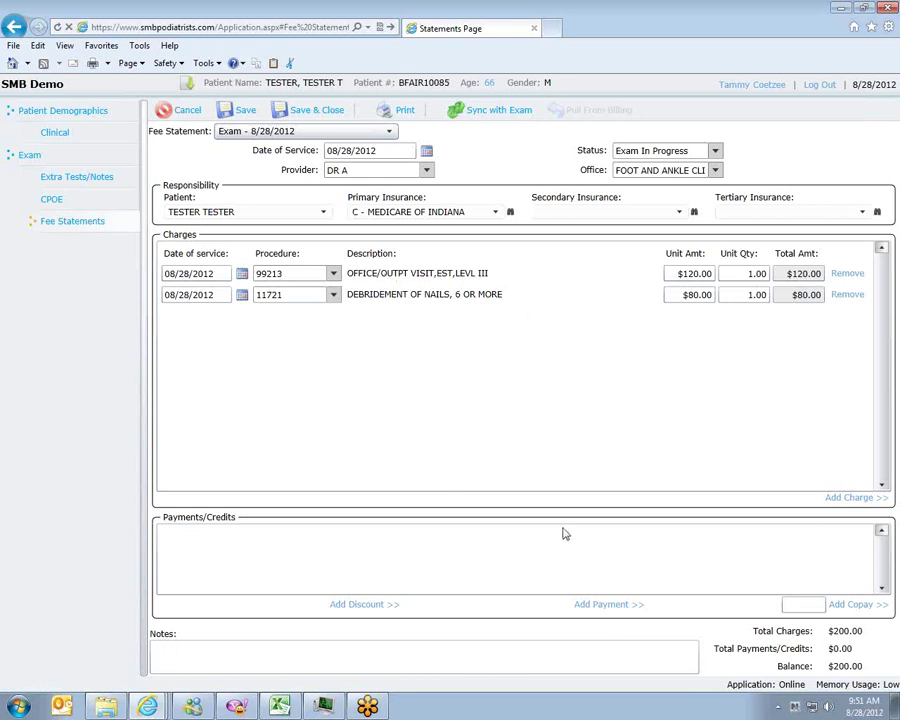
Add a copay of $25.00 to the fee statement's payments and credits
click(850, 607)
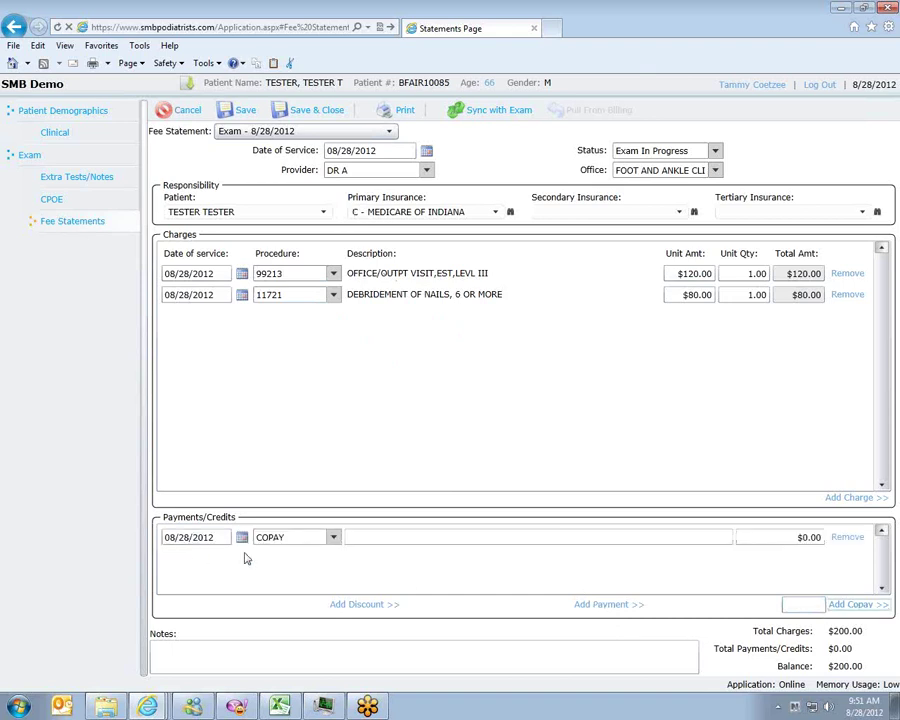
click(798, 537)
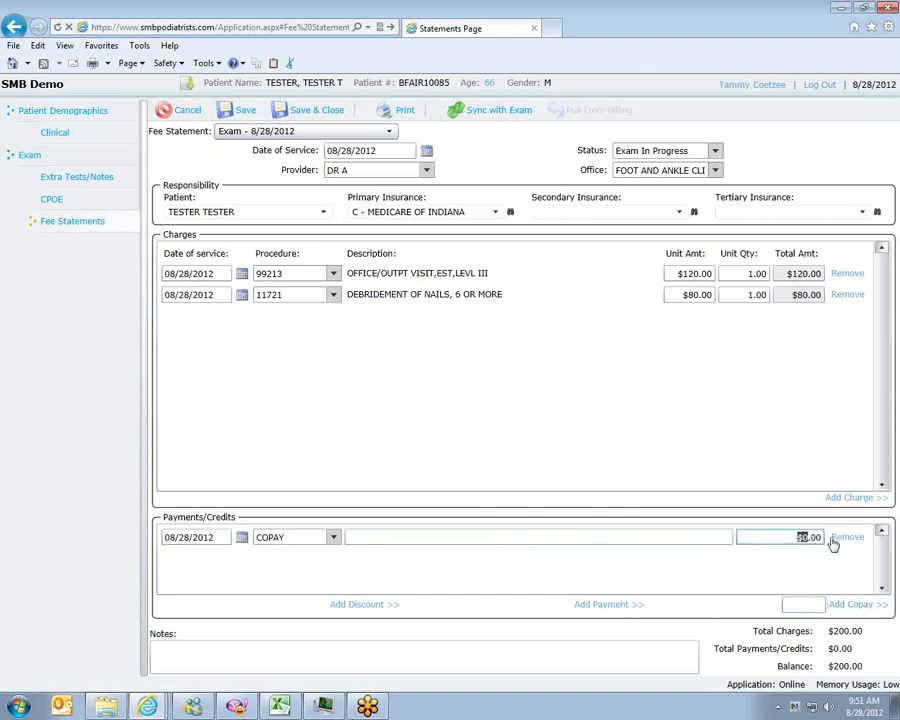
drag(800, 540, 819, 543)
text($25.00)
Set the fee statement's status to Submit to Billing, and save and close it
click(715, 150)
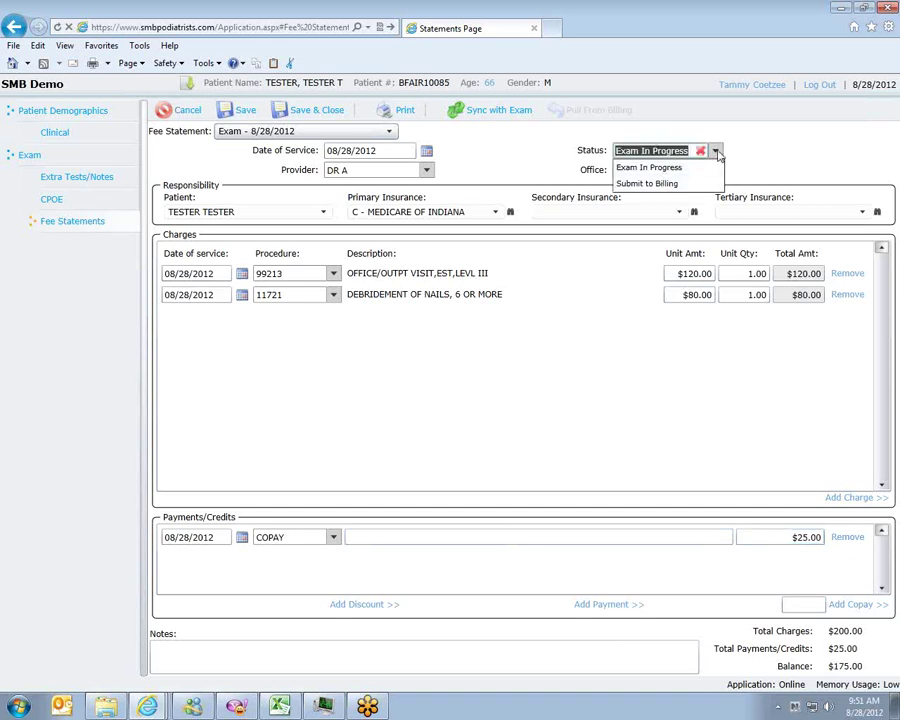
click(690, 183)
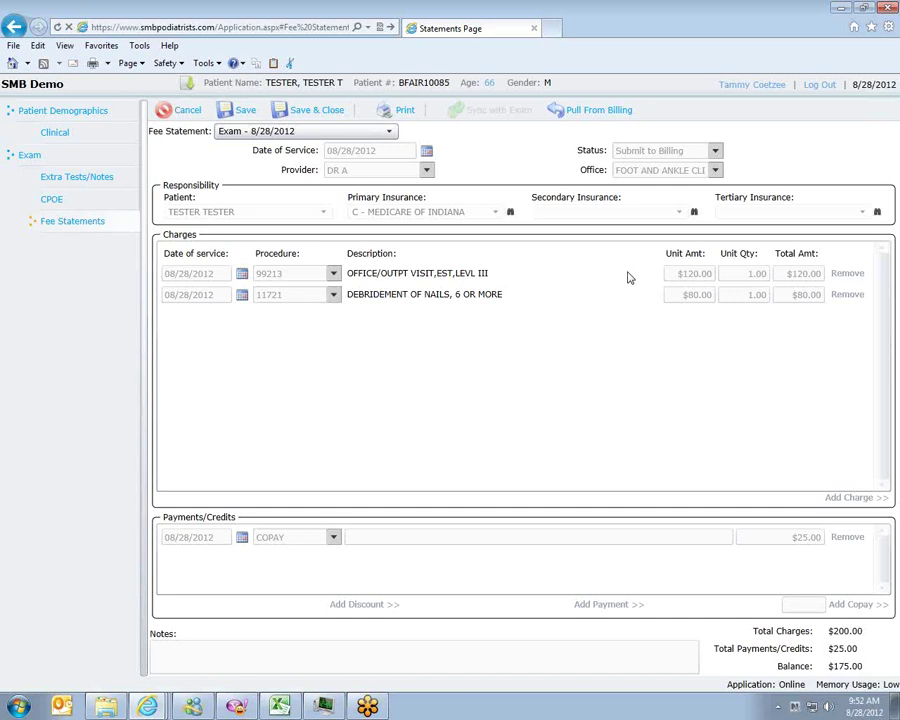
click(293, 117)
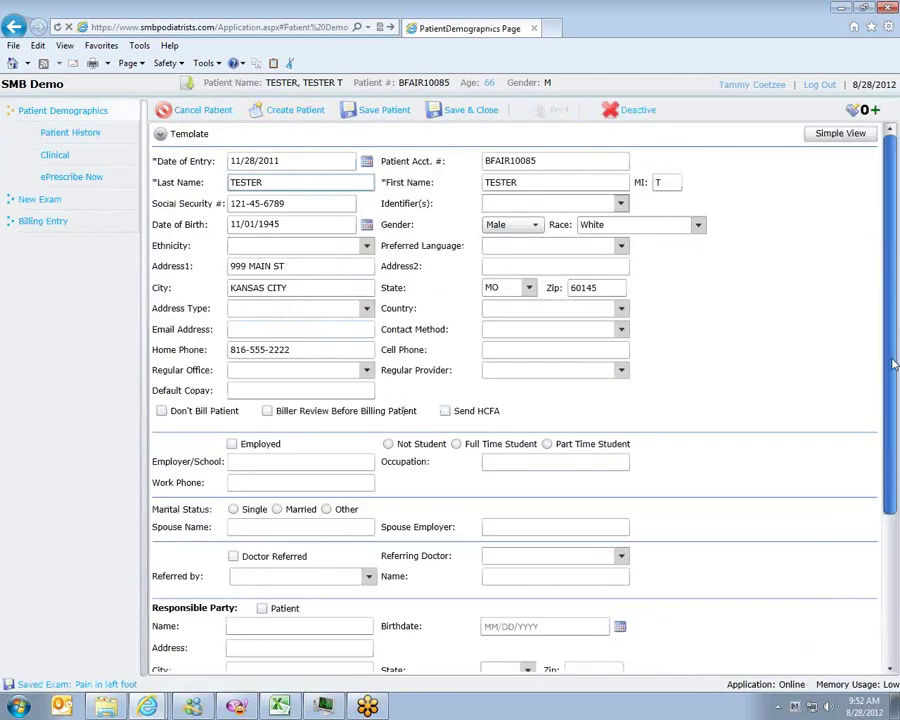
Open Billing Entry for the patient
click(78, 219)
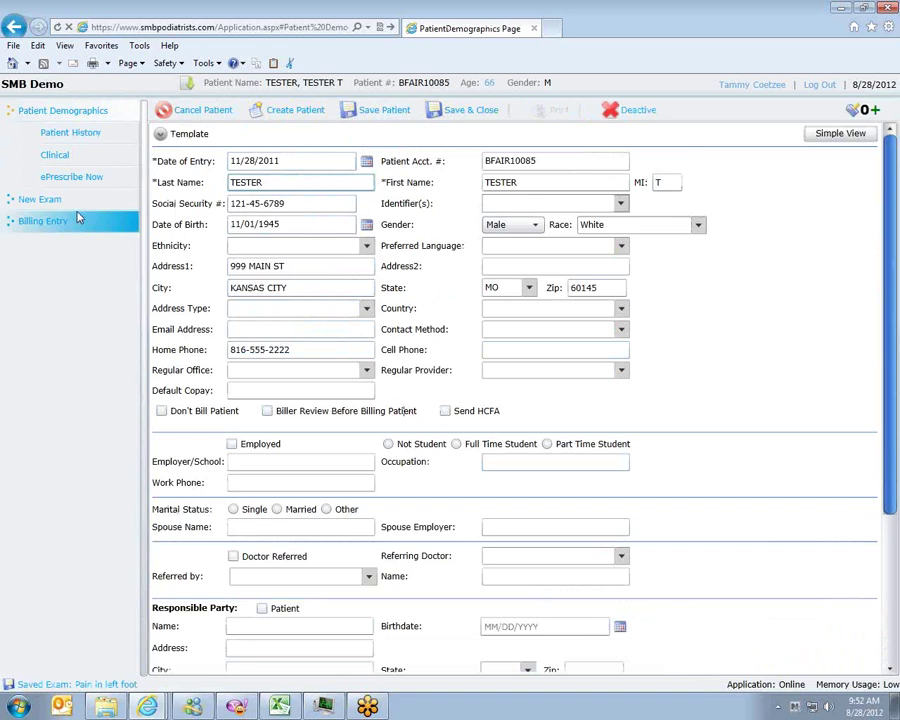